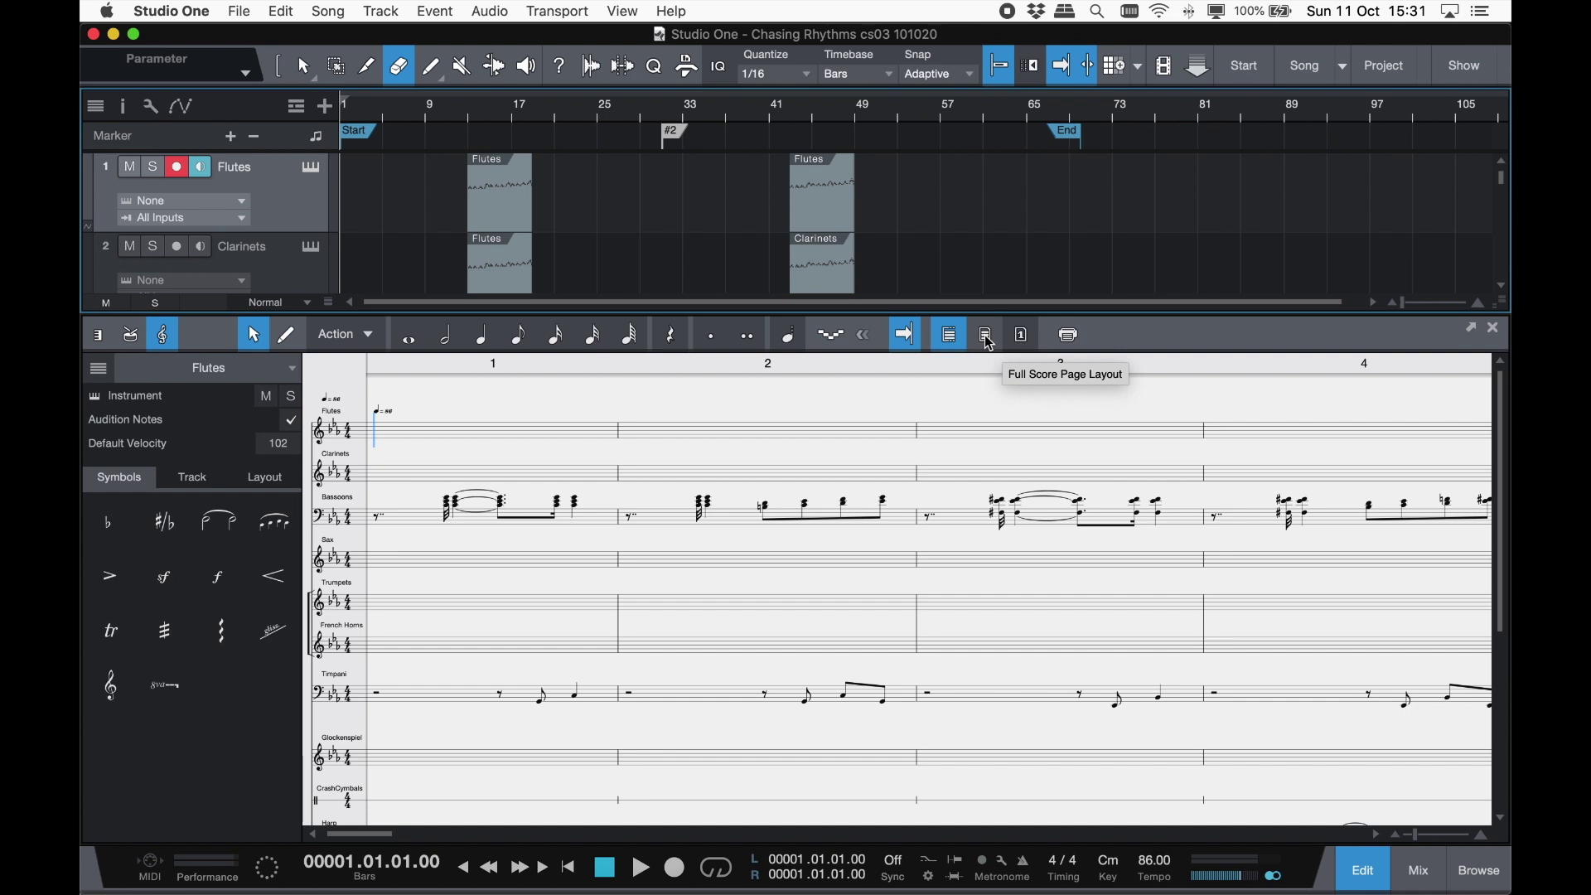
# - Switch to Full Score Page Layout and enter 'Chasing Rhythms' as the song Title in Meta Information
pyautogui.click(986, 336)
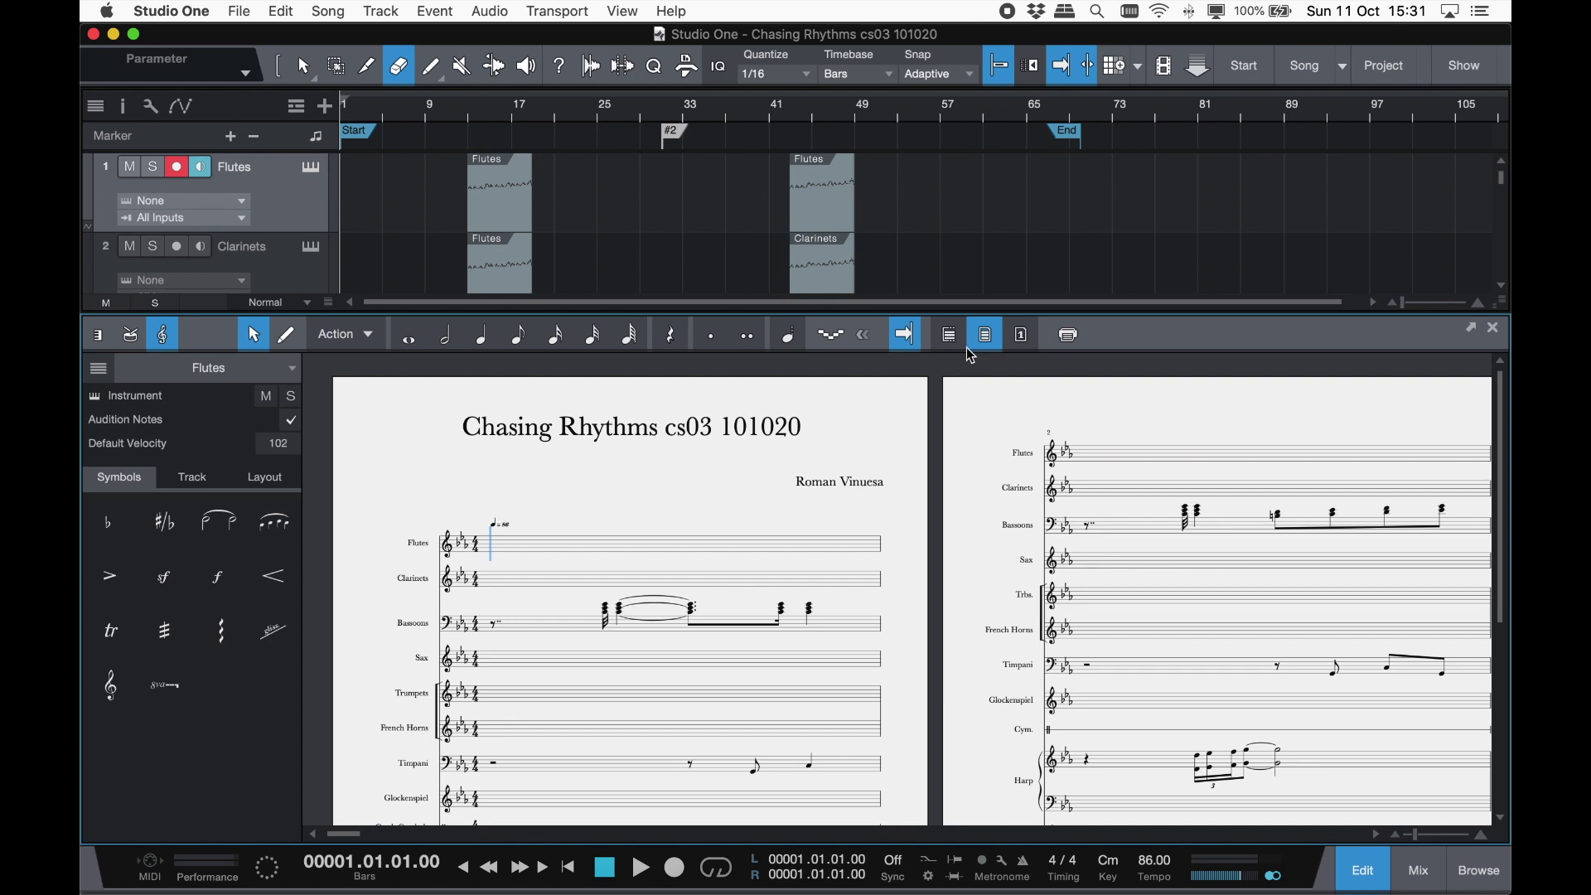
pyautogui.doubleClick(740, 438)
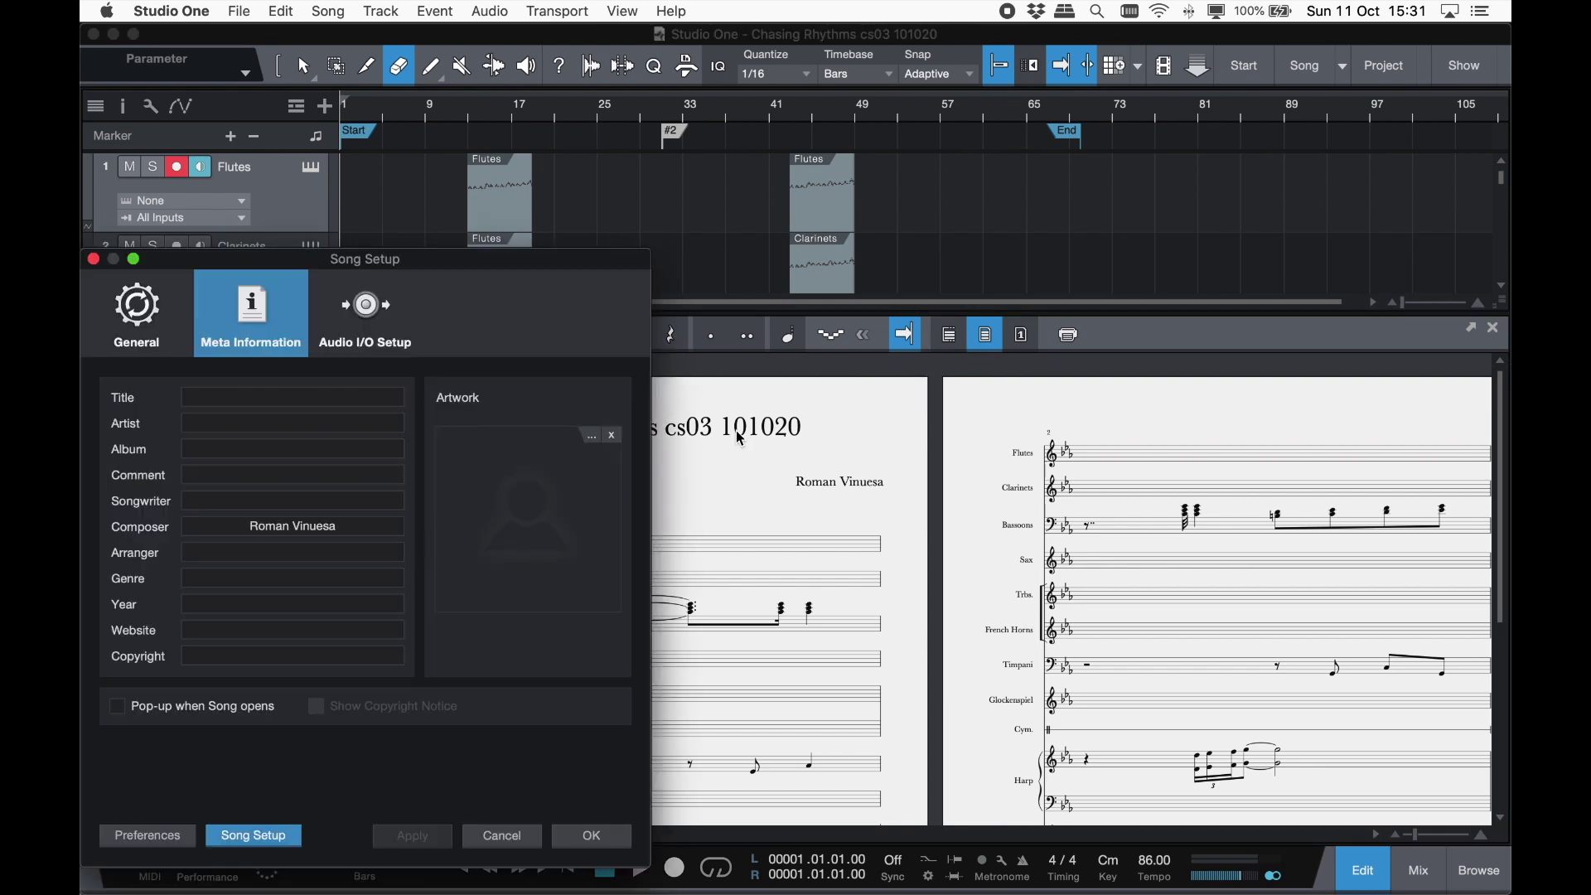
pyautogui.click(388, 398)
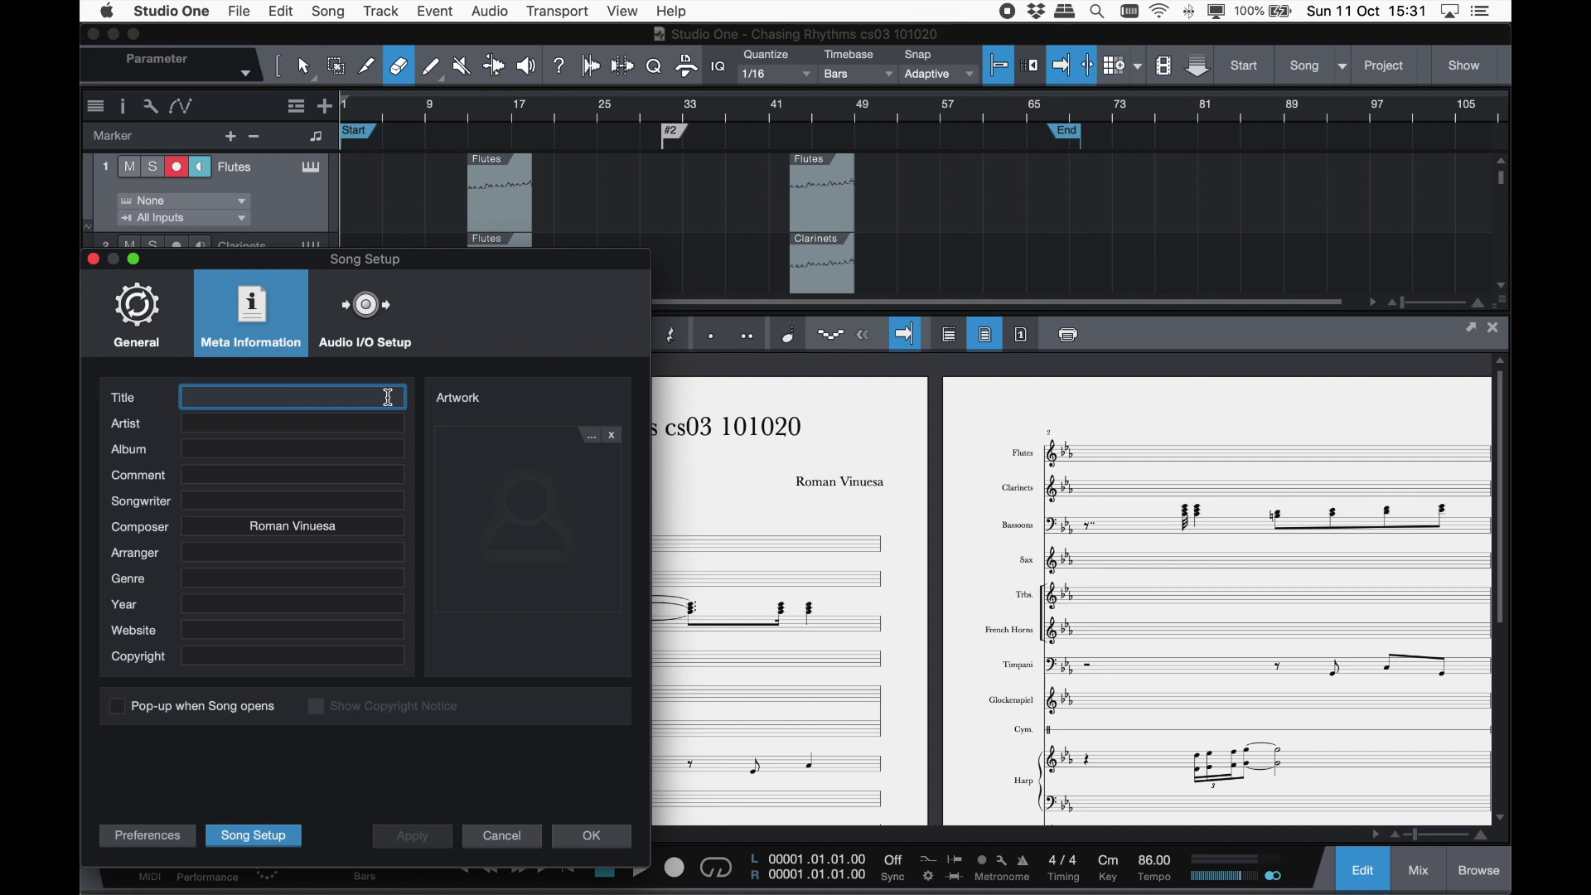
pyautogui.write('Chasing Rhythms')
pyautogui.click(583, 835)
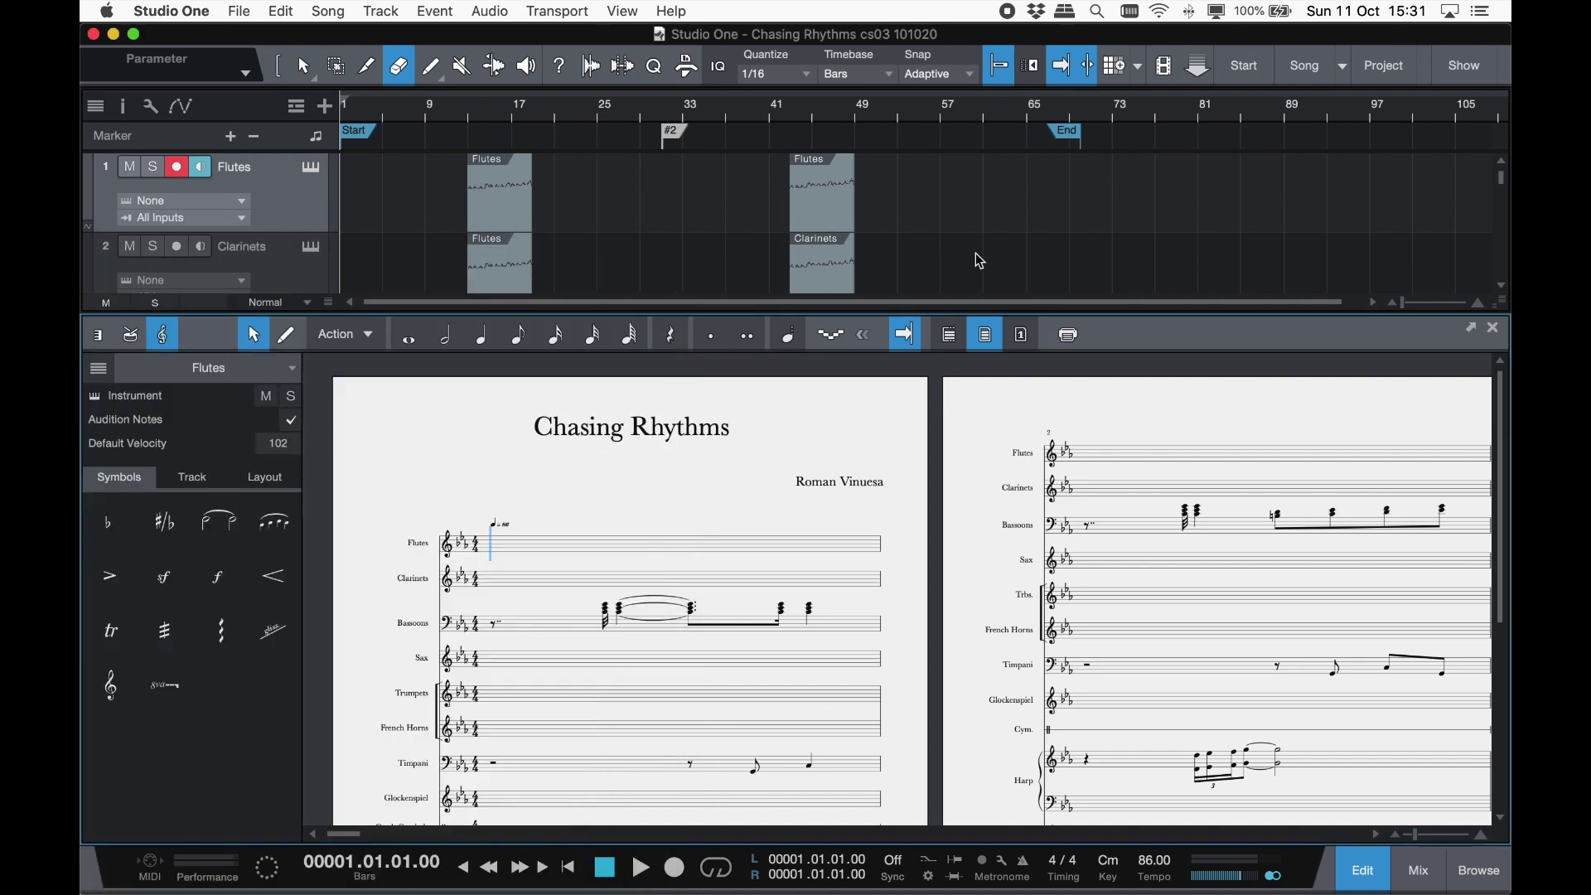
# - Switch to Part view and choose Clarinets instead of Flutes as the displayed instrument
pyautogui.click(1024, 341)
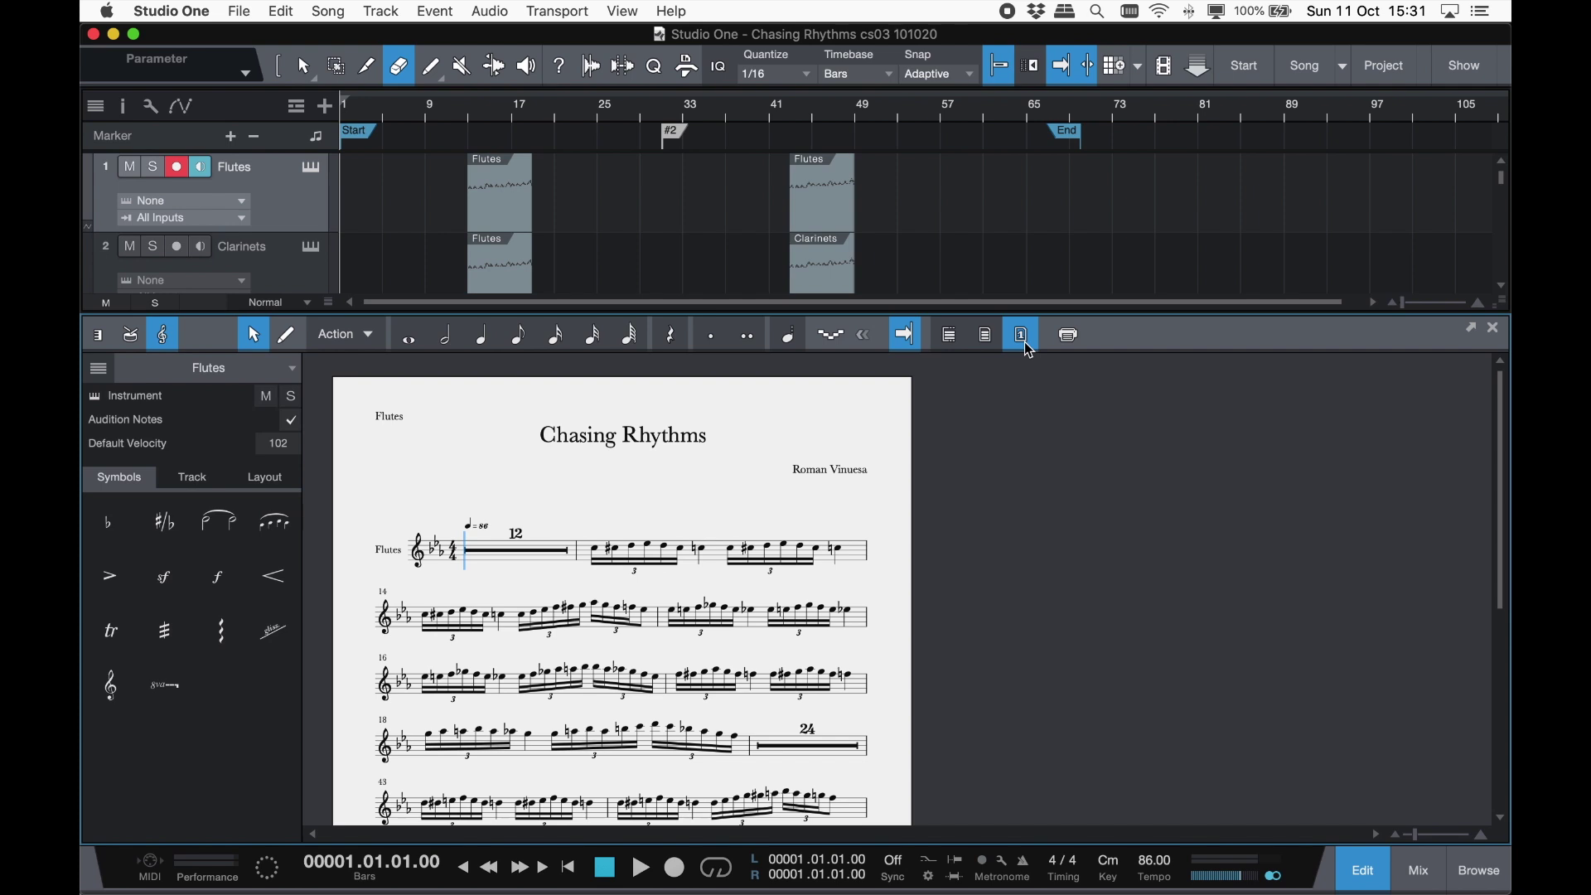
pyautogui.click(232, 370)
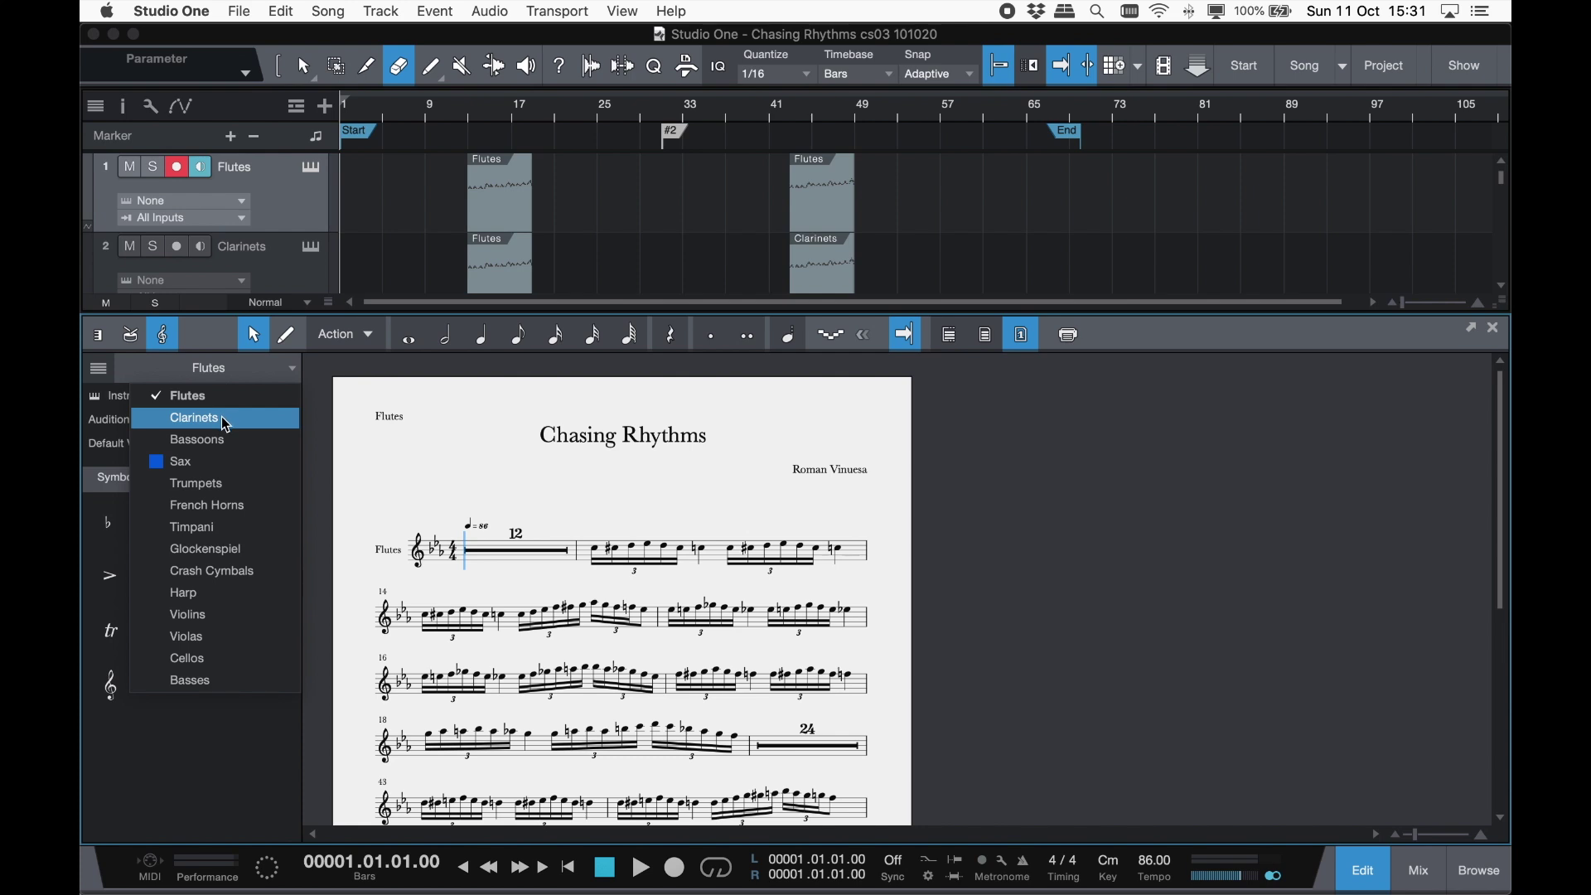
pyautogui.click(226, 421)
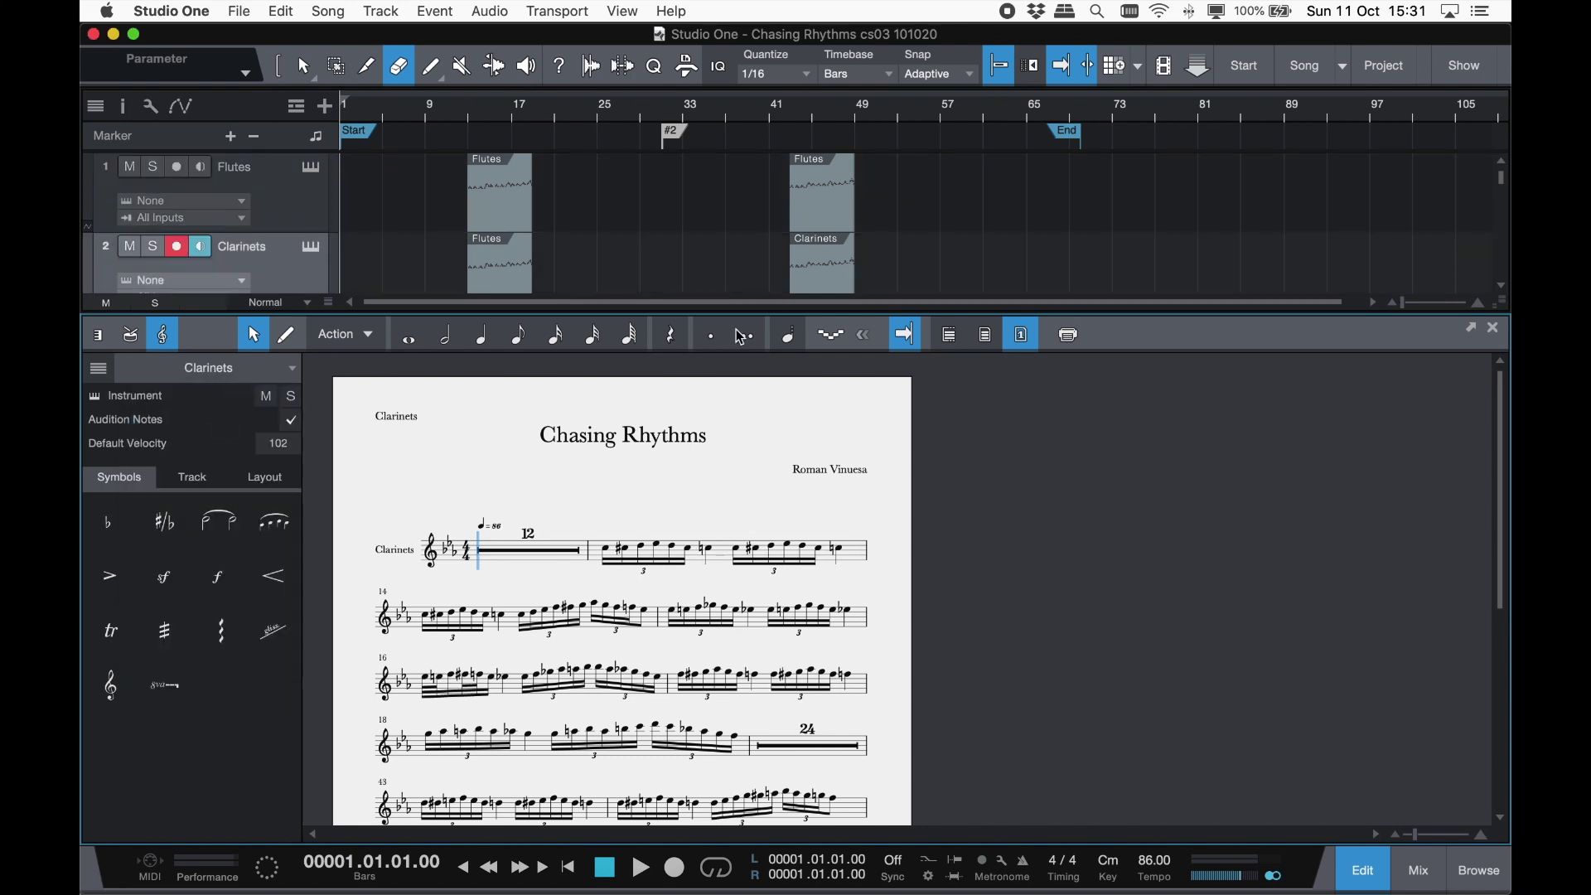
# - Open the print dialog for the Clarinets part and view its PDF output options
pyautogui.click(1070, 335)
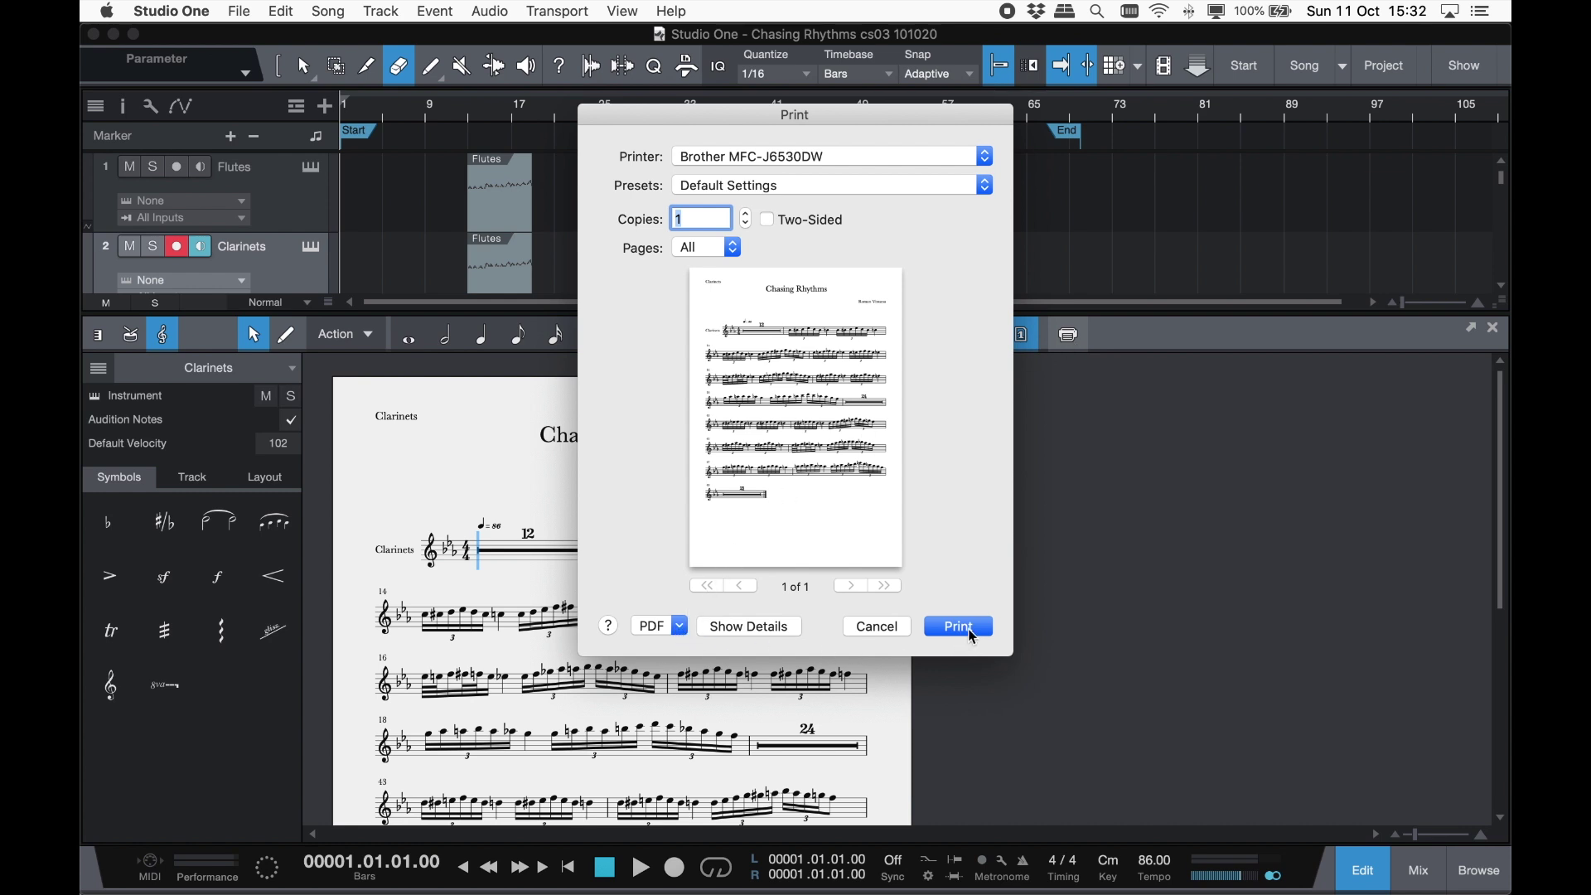
pyautogui.click(682, 628)
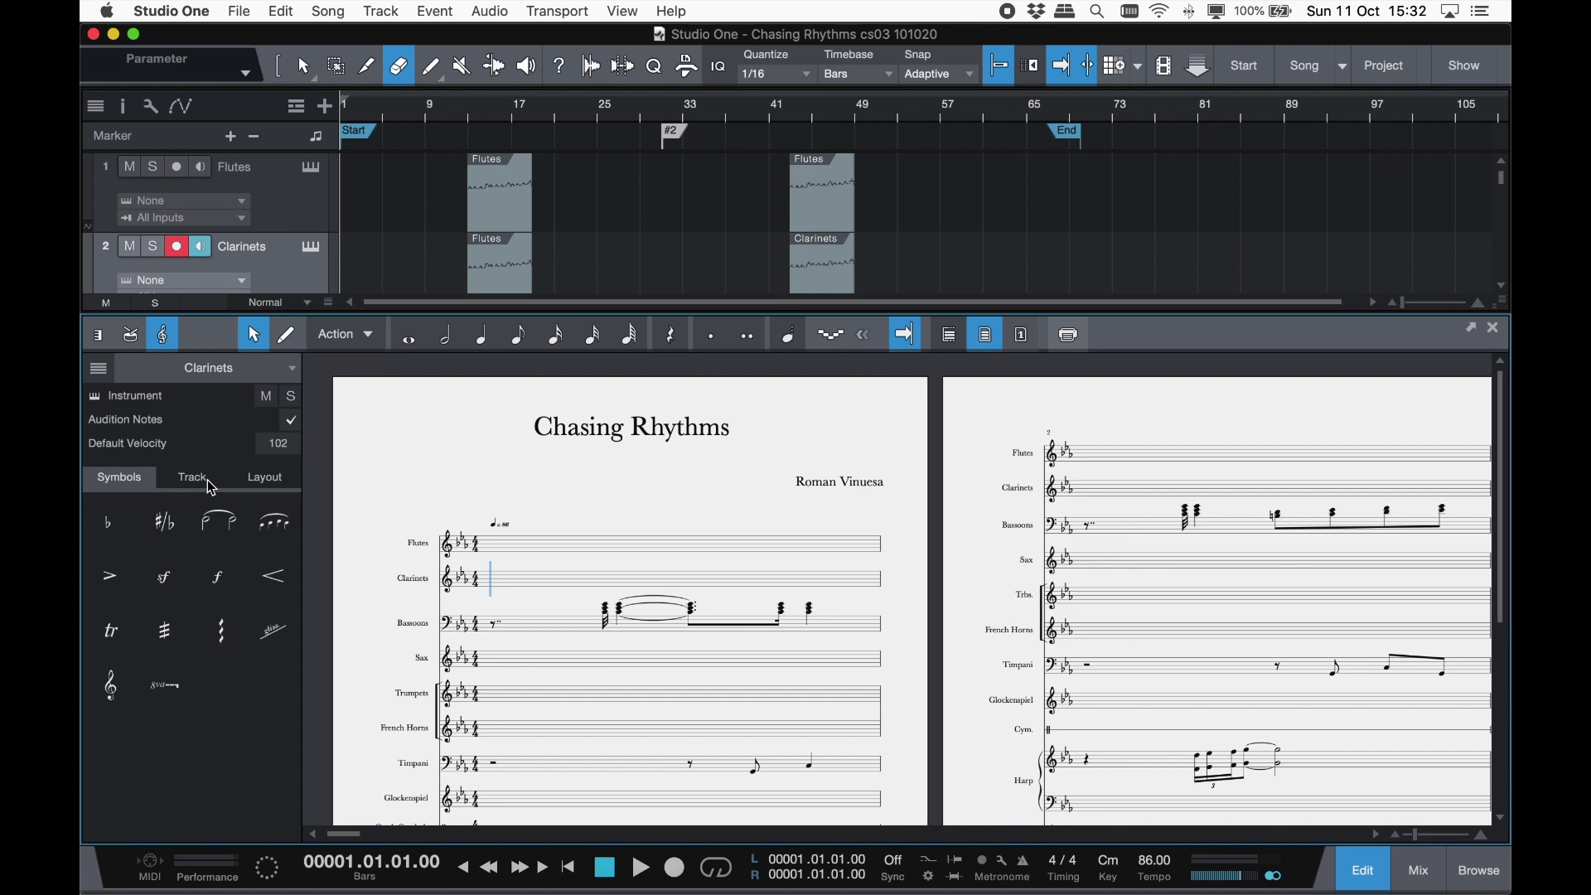
# - In the Track tab, rename the Harp staff to Piano with abbreviation Pno
pyautogui.click(207, 480)
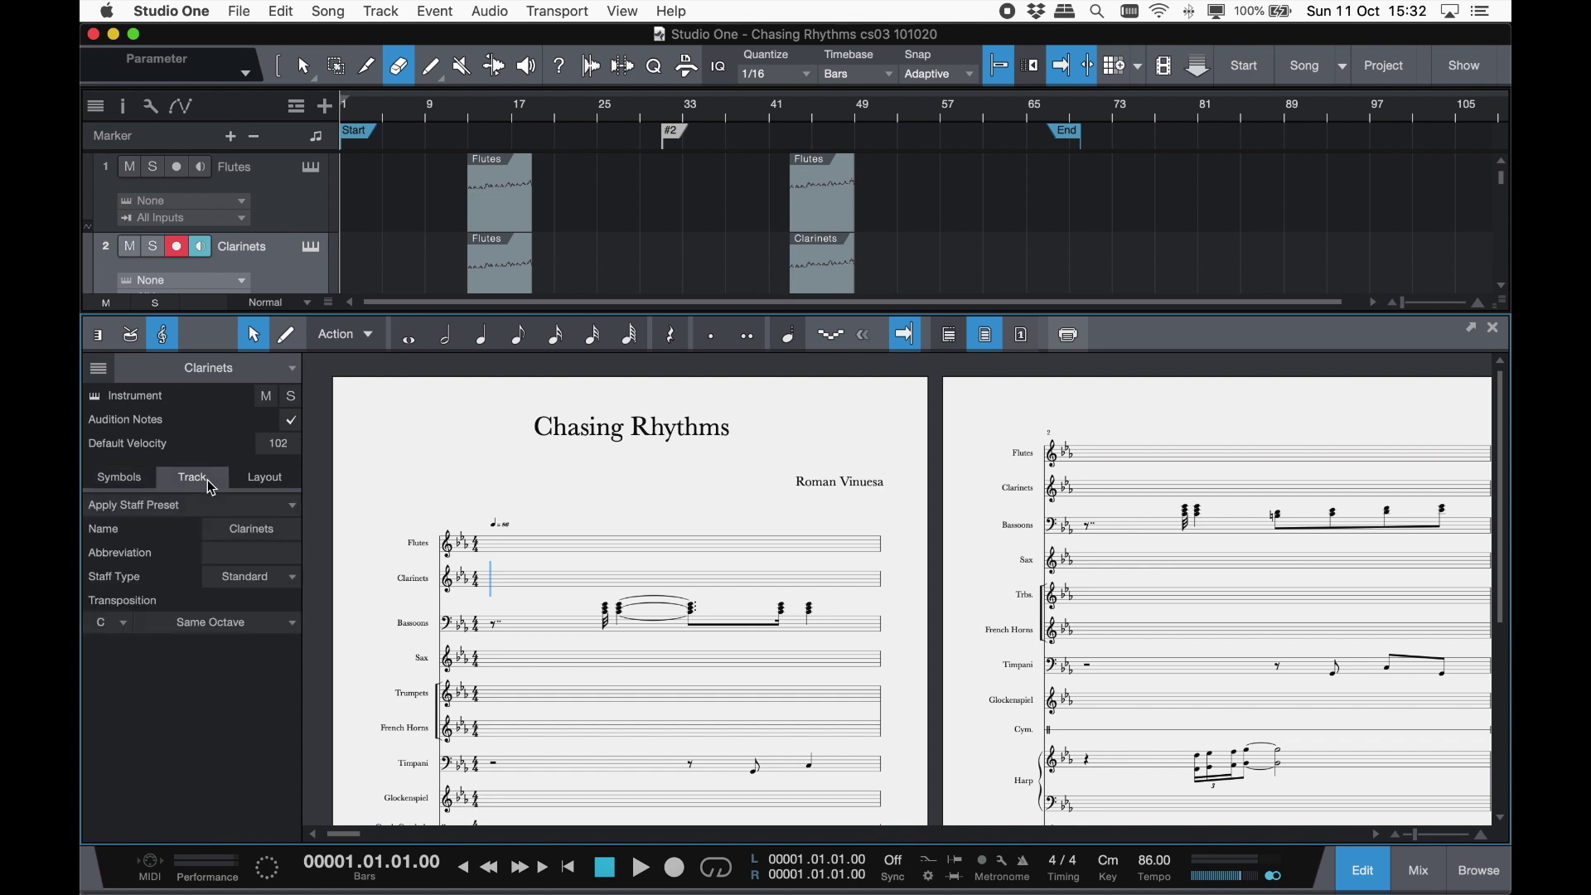
pyautogui.scroll(-3, 504, 654)
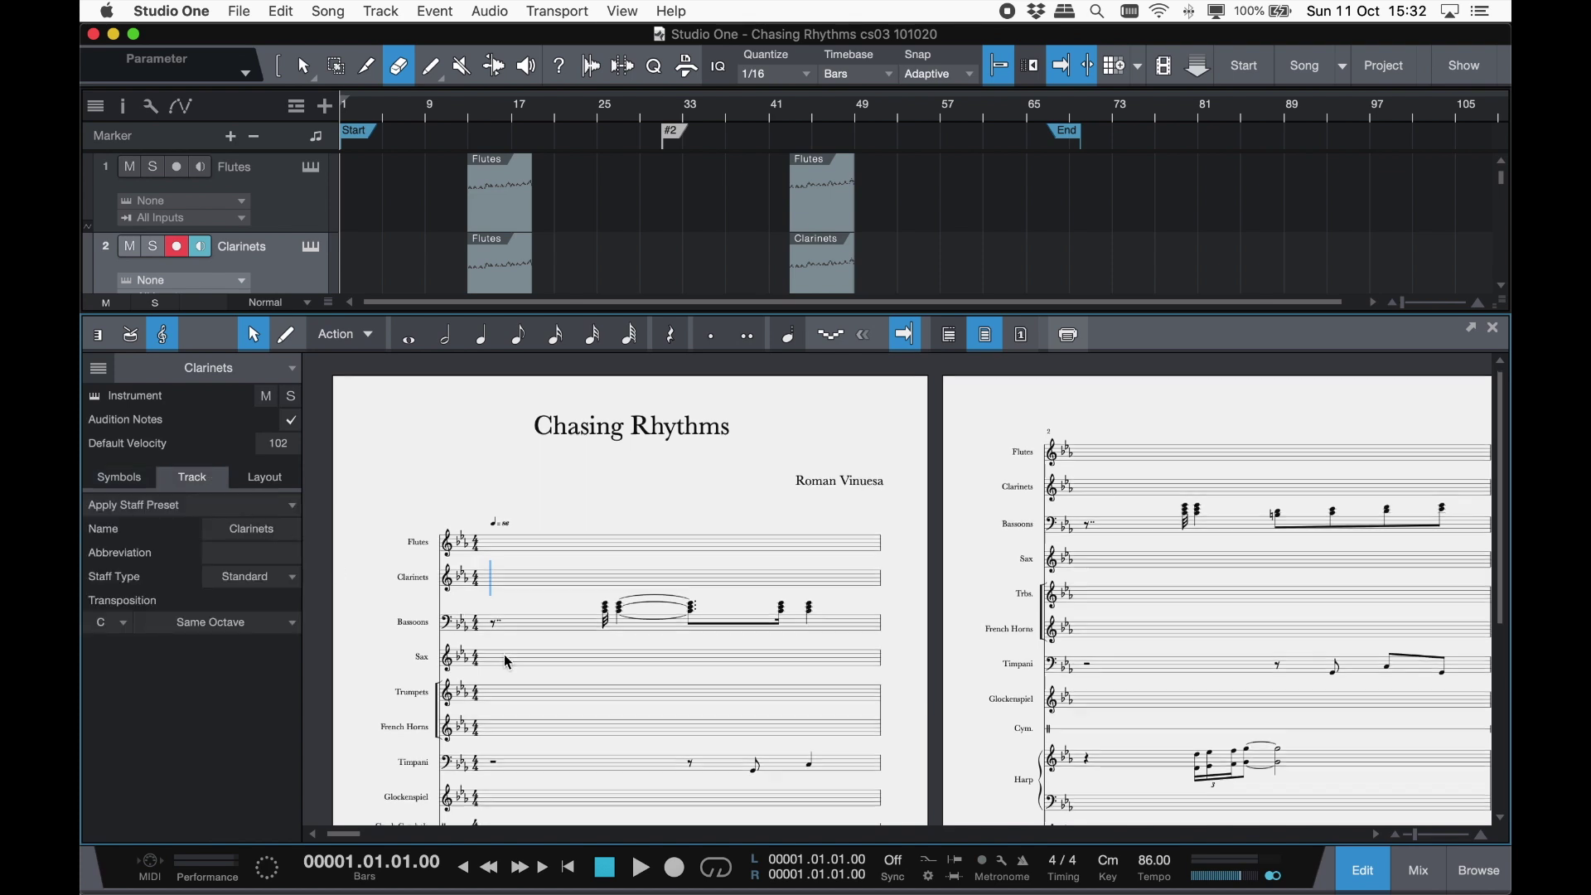
pyautogui.click(617, 686)
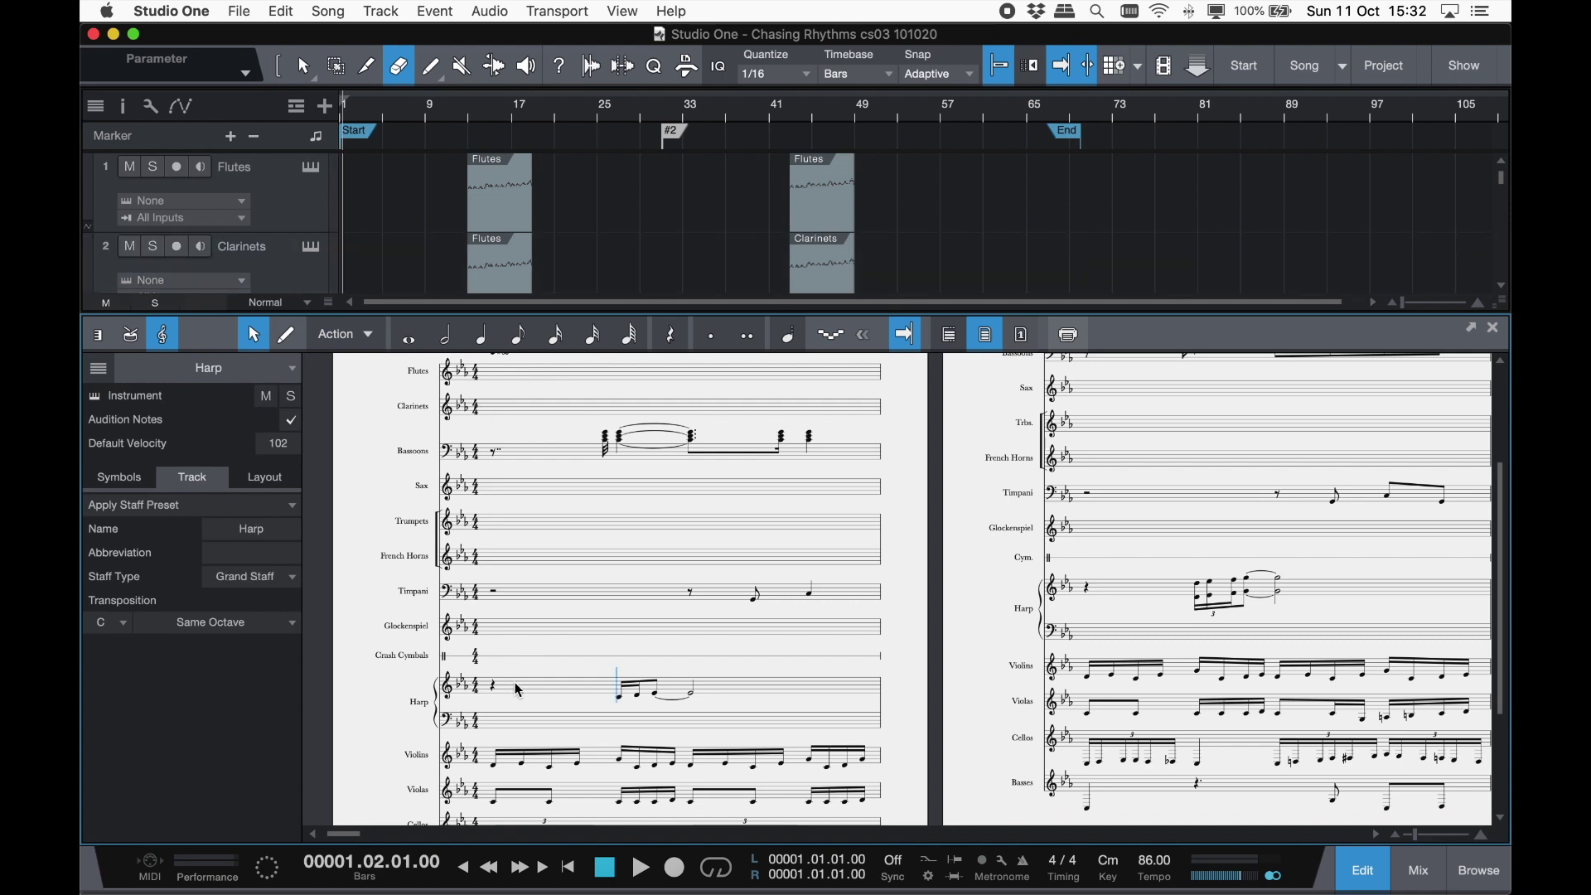
pyautogui.click(255, 530)
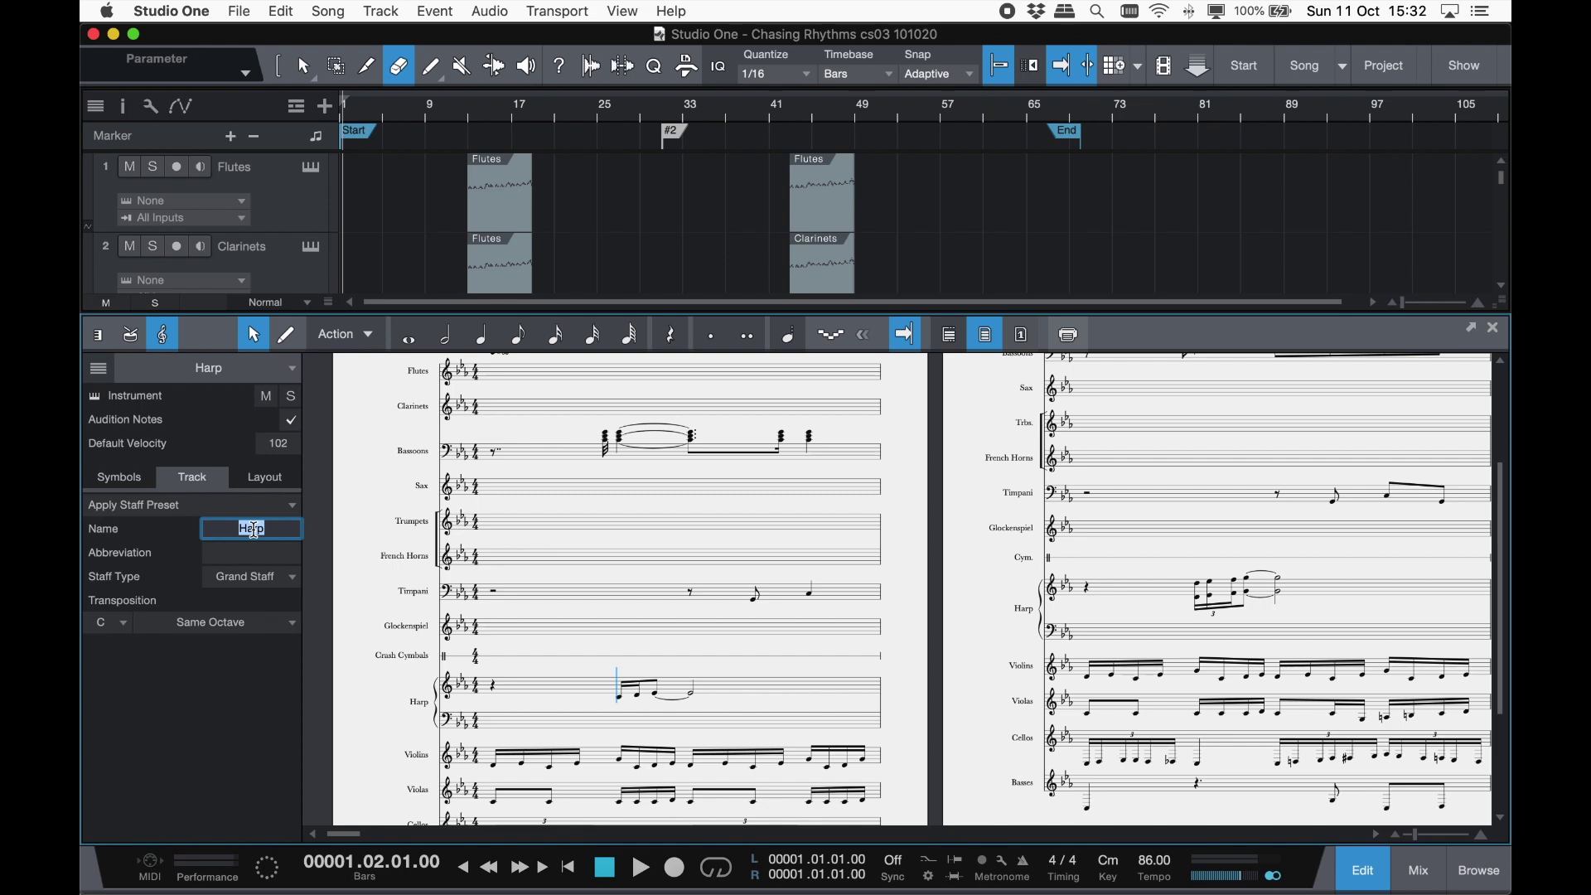
pyautogui.write('Piano')
pyautogui.press('Return')
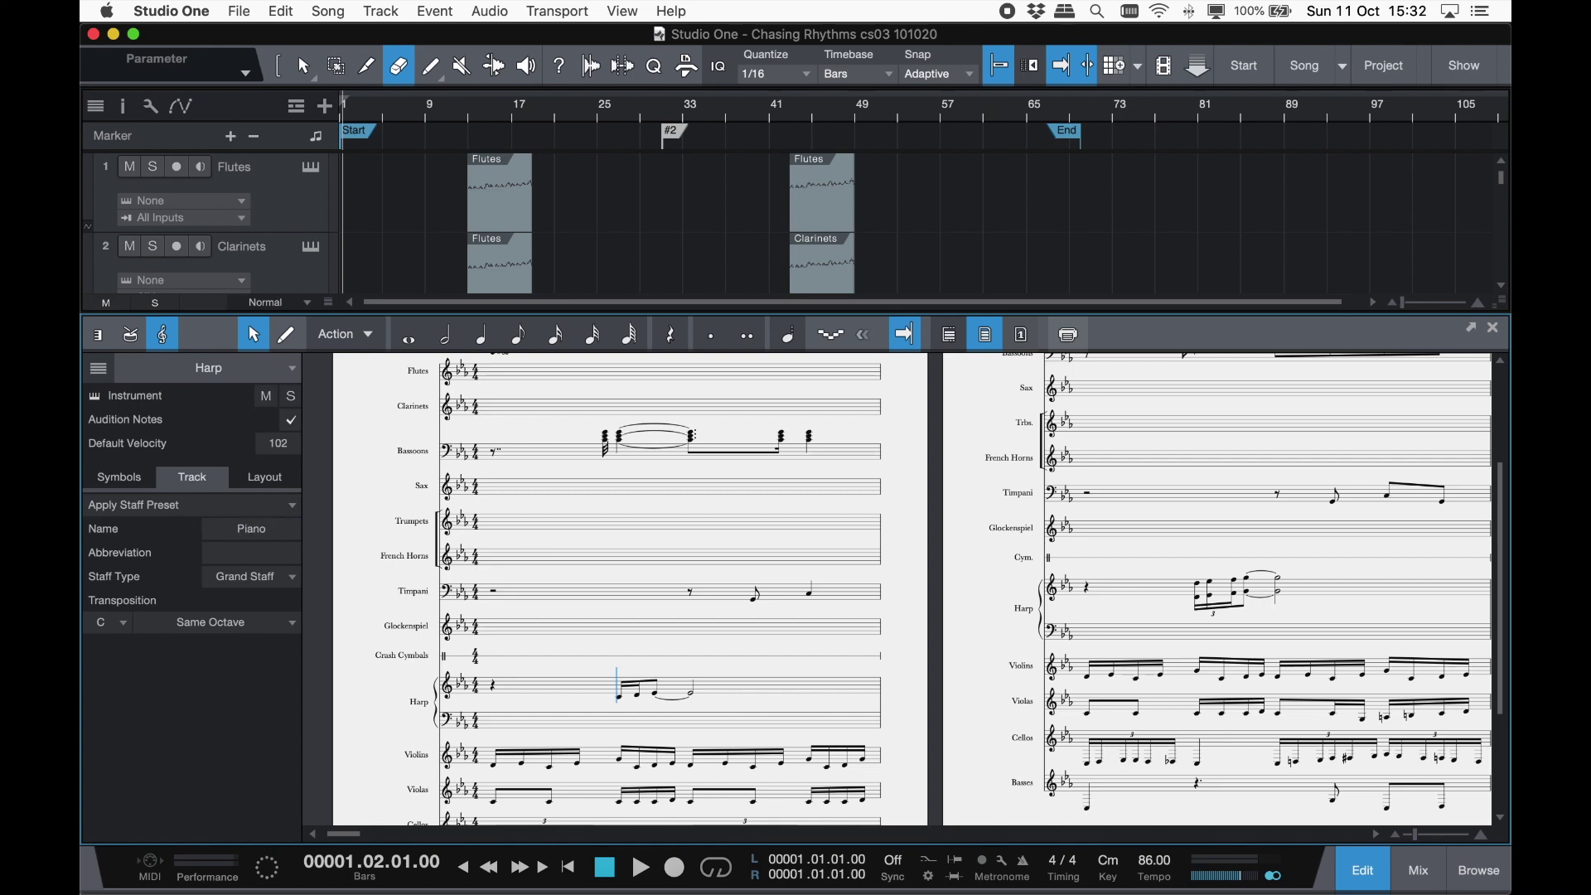
pyautogui.click(259, 555)
pyautogui.write('Pn')
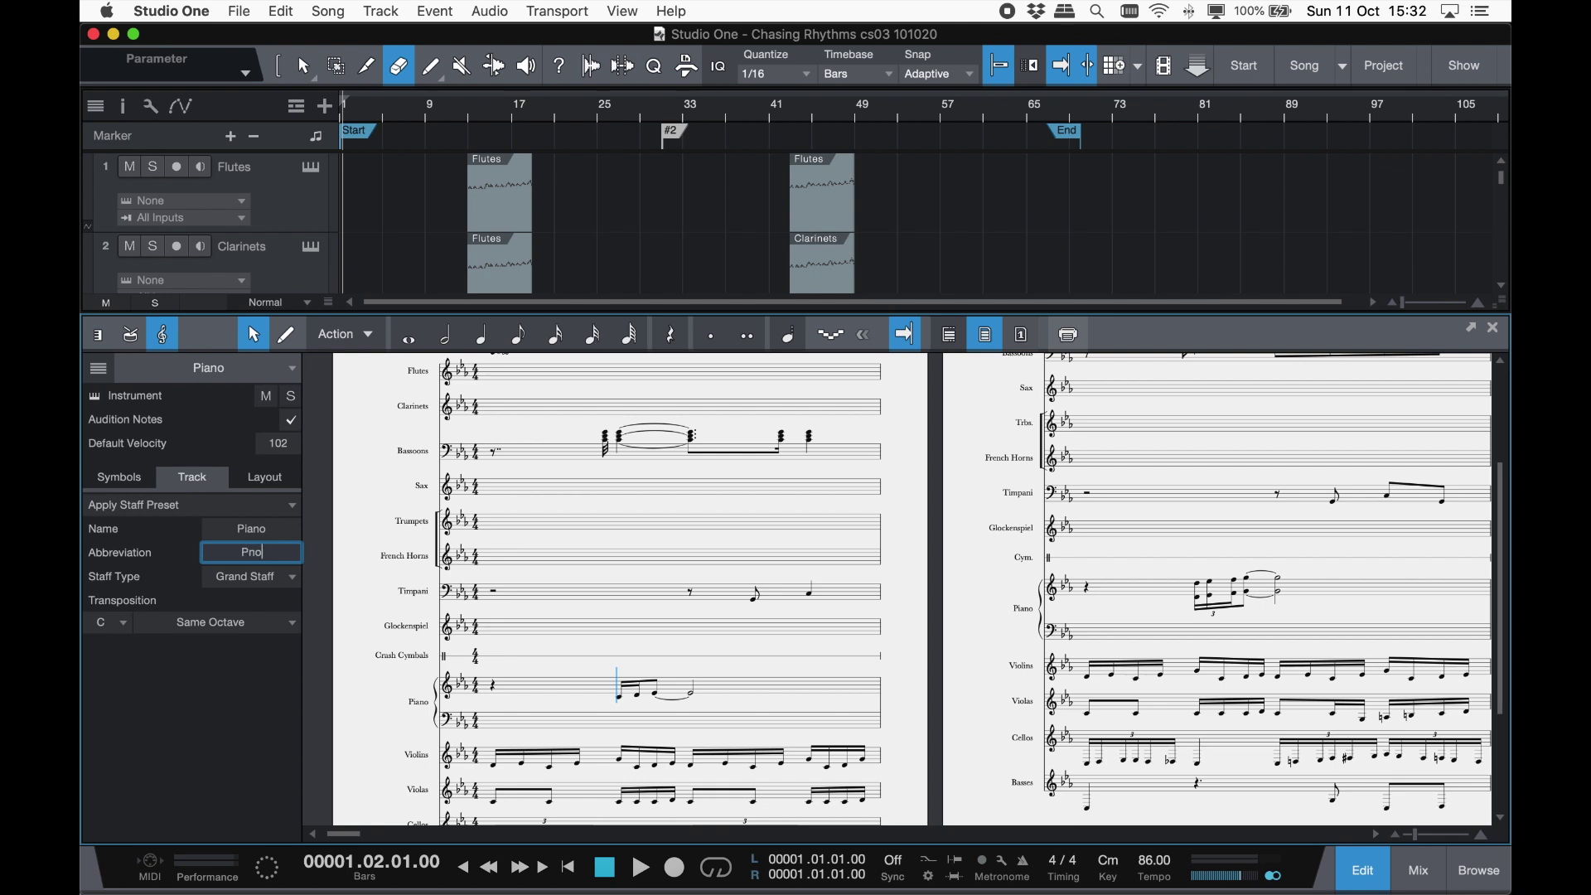
pyautogui.write('o')
pyautogui.press('Return')
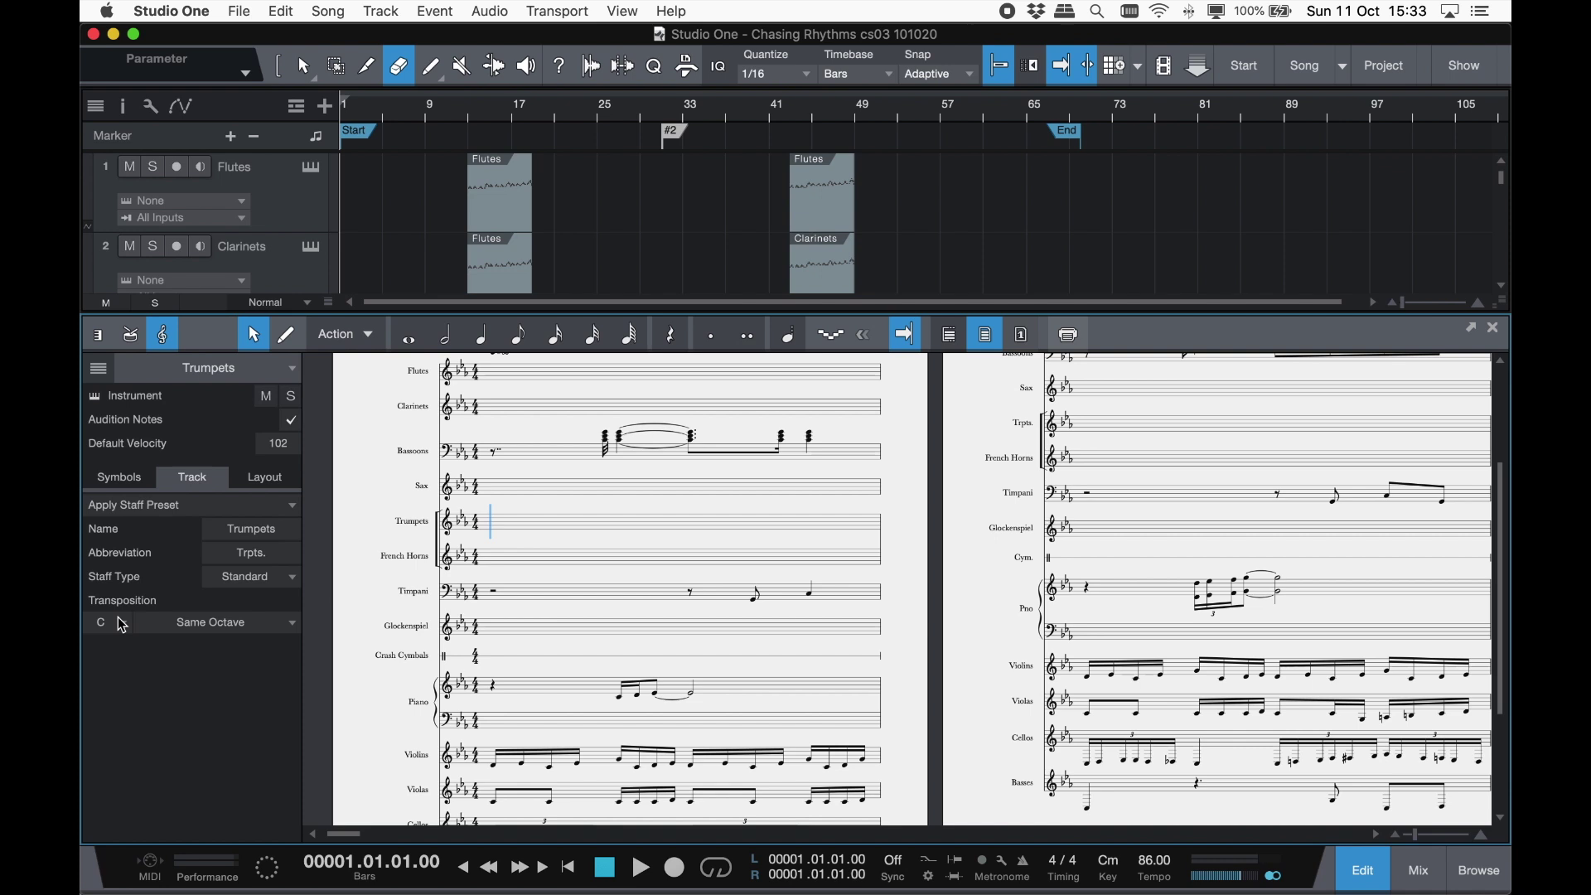
# - Set the Trumpets' Transposition key to Bb
pyautogui.click(120, 623)
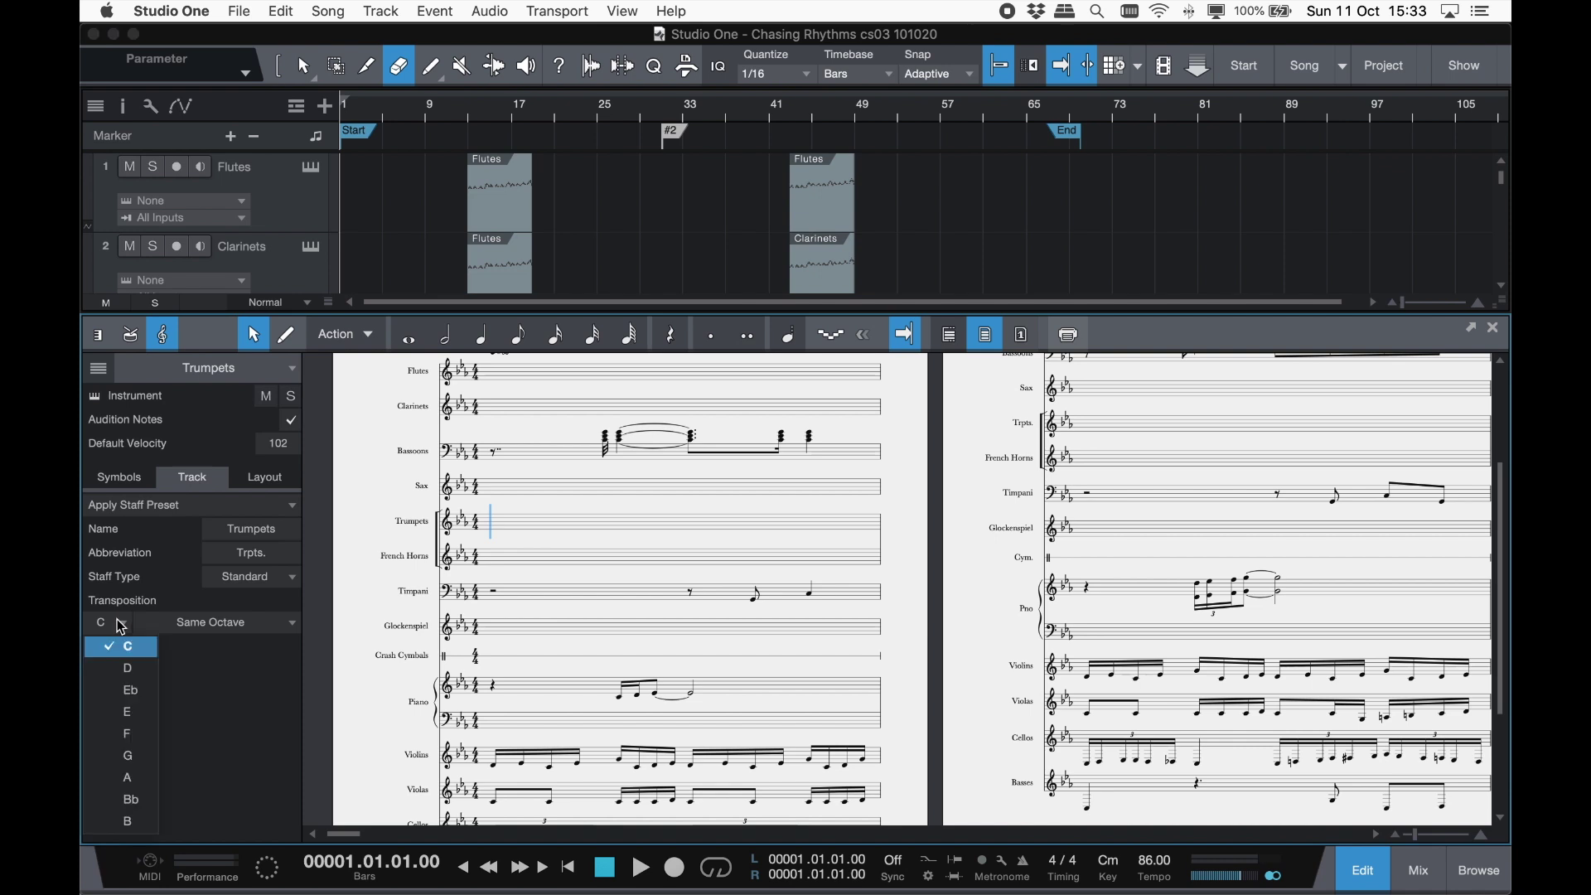
pyautogui.click(129, 800)
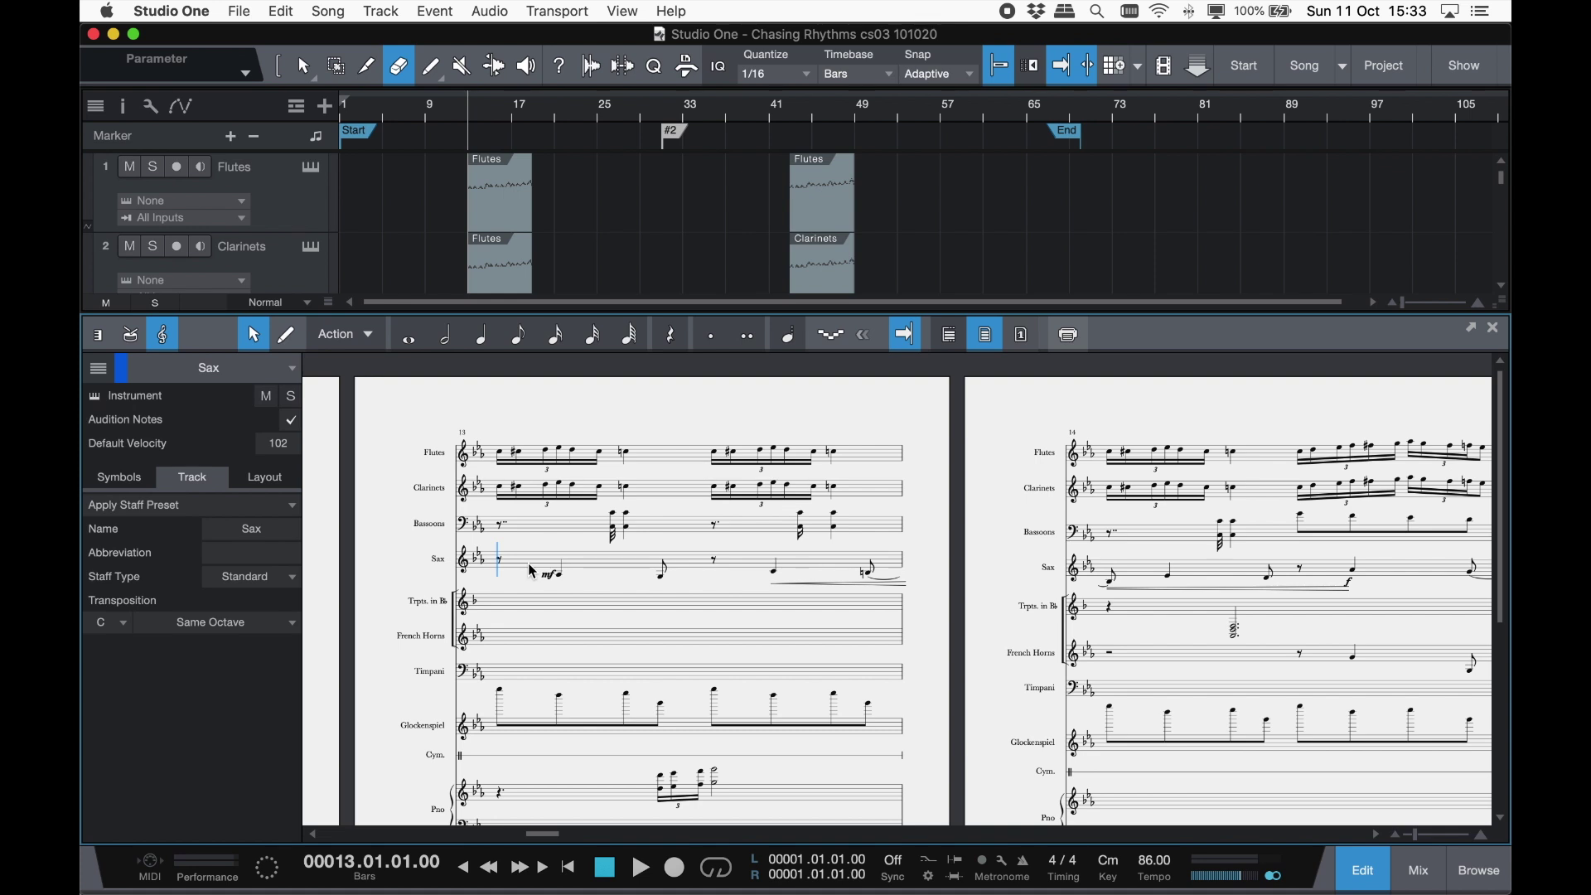
# - Apply the Saxophones > Alto Sax staff preset to the Sax staff
pyautogui.click(294, 509)
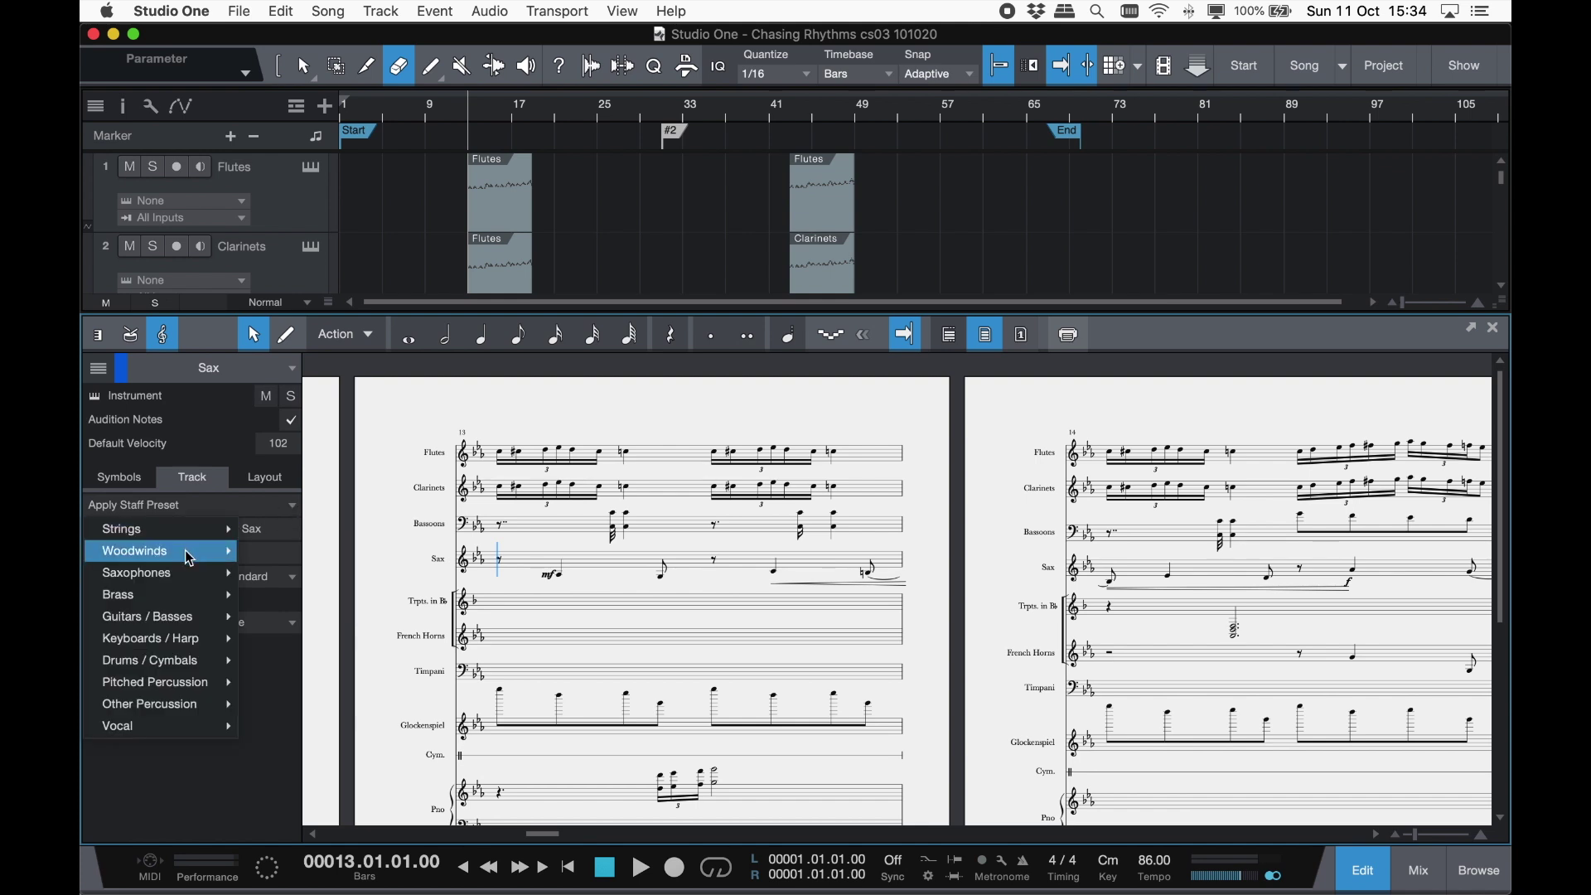
pyautogui.moveTo(165, 580)
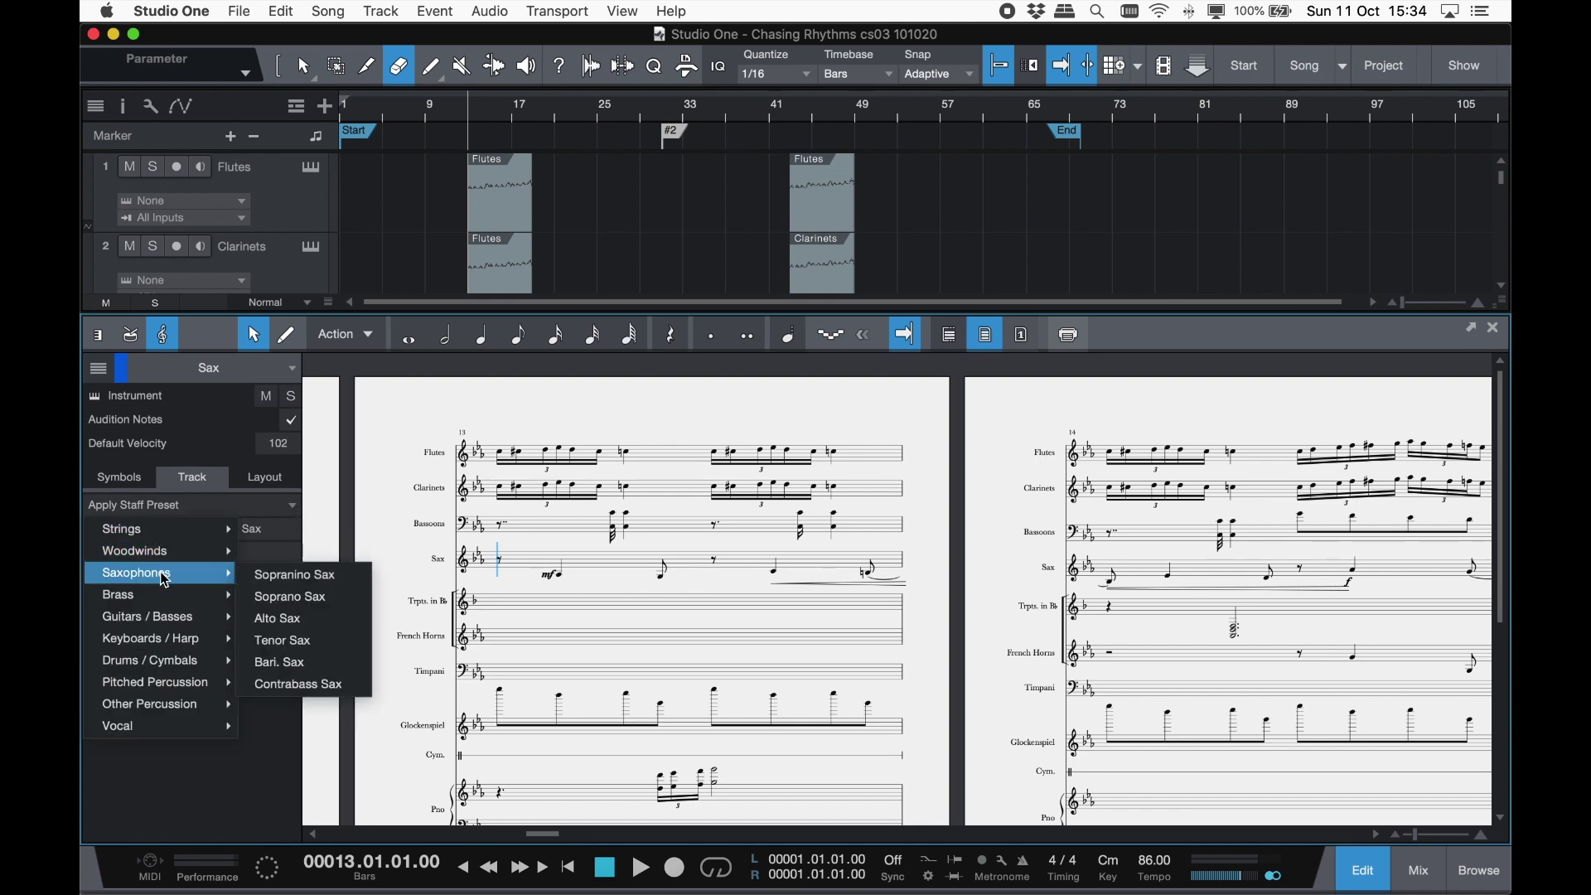
pyautogui.click(310, 626)
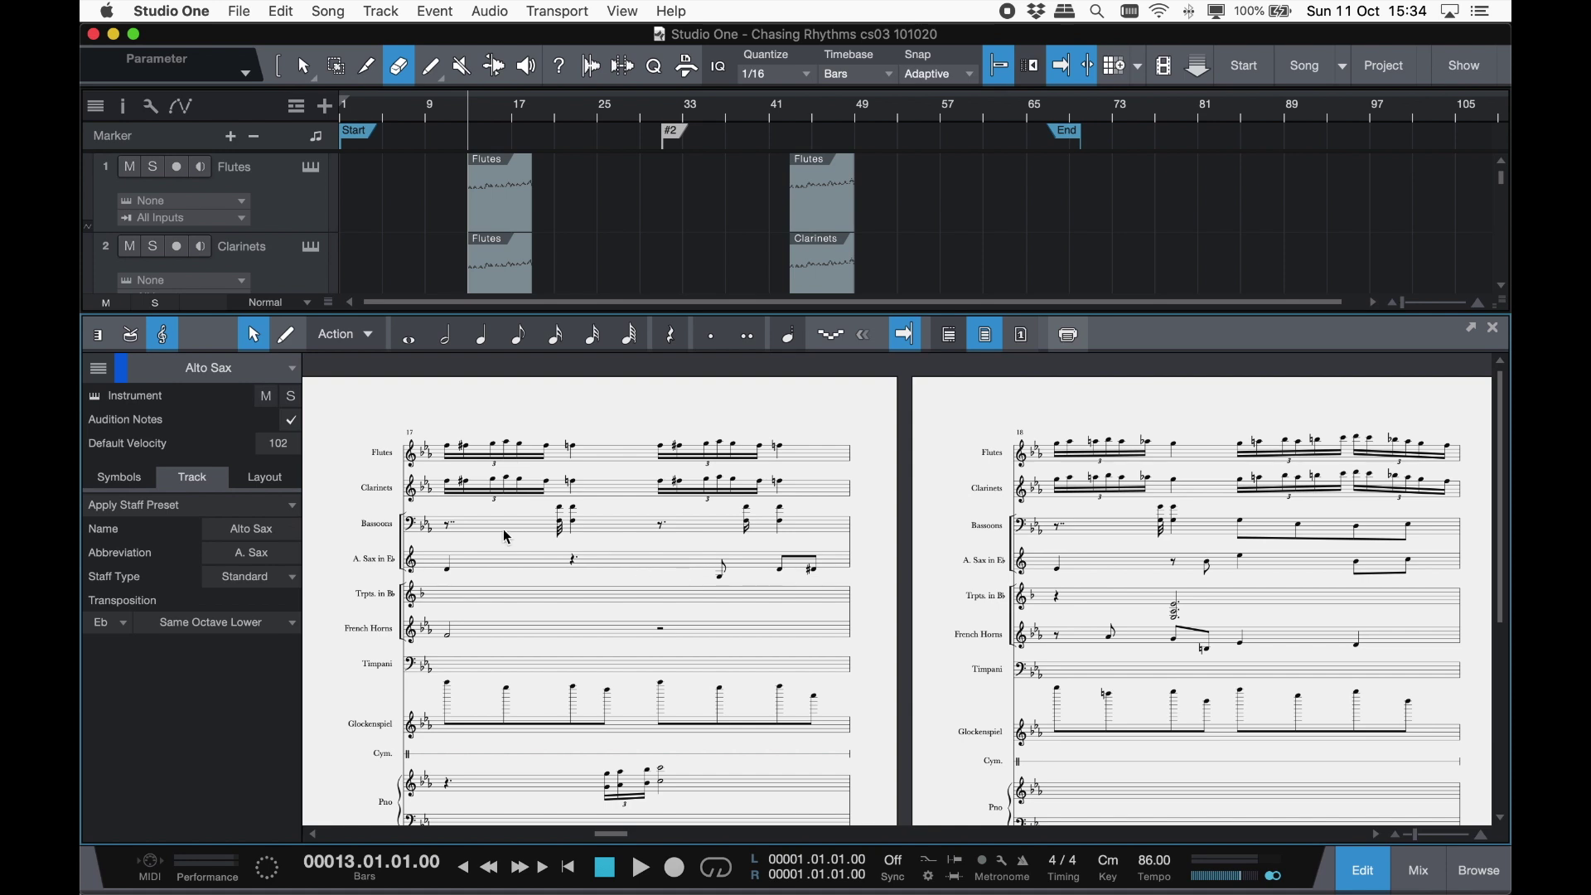
# - Replace it with the Saxophones > Tenor Sax staff preset
pyautogui.click(279, 508)
pyautogui.moveTo(206, 578)
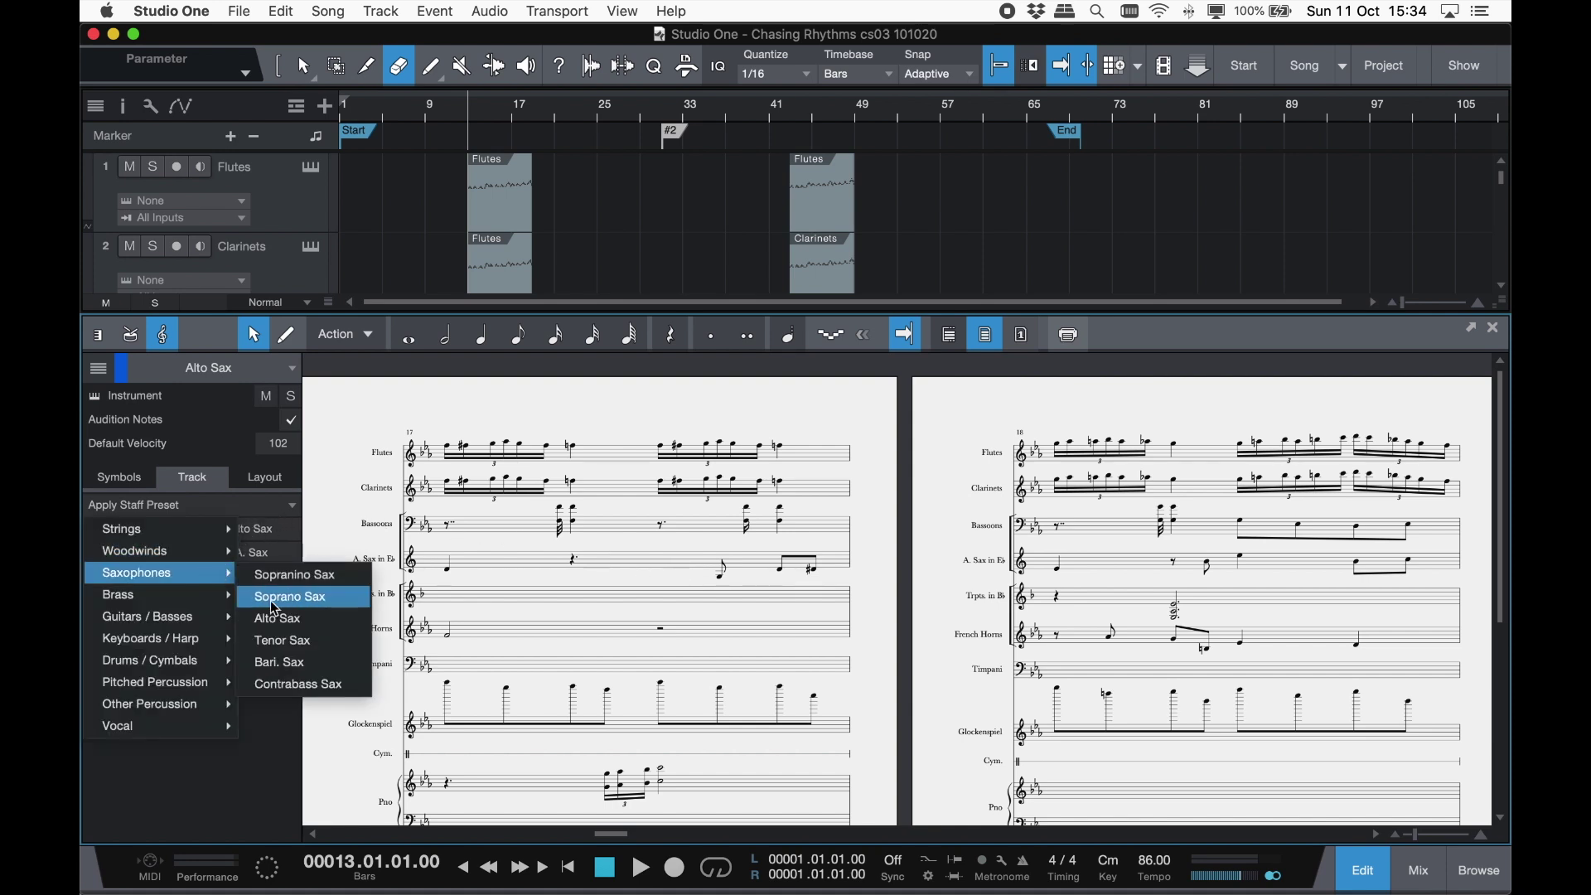
pyautogui.click(285, 639)
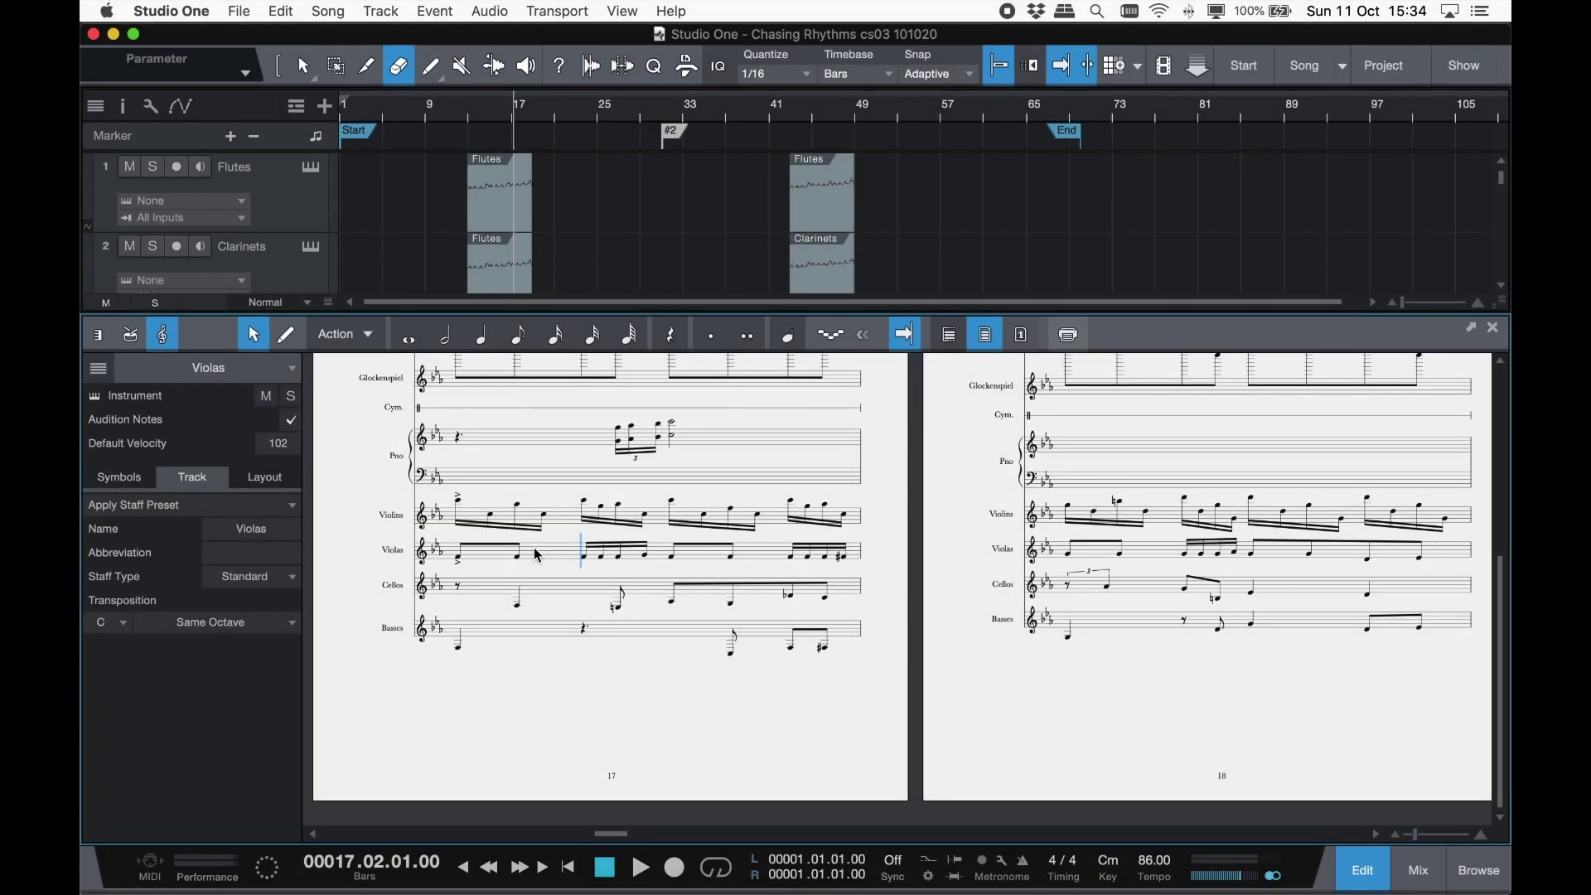
# - Apply the Strings > Viola (section) staff preset to the Violas staff
pyautogui.click(290, 506)
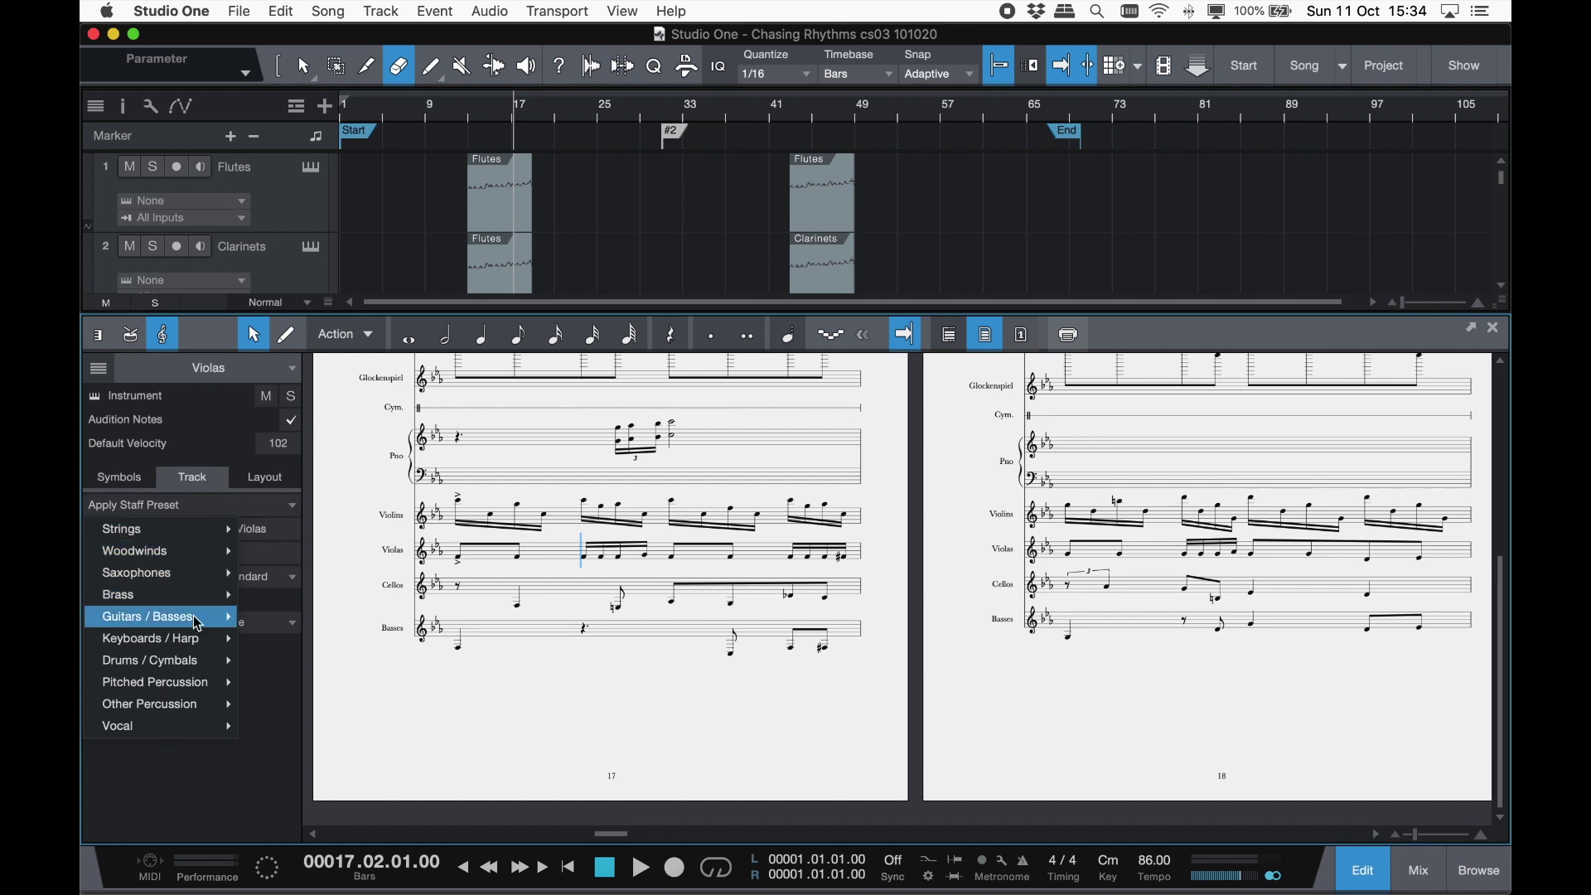
pyautogui.moveTo(179, 539)
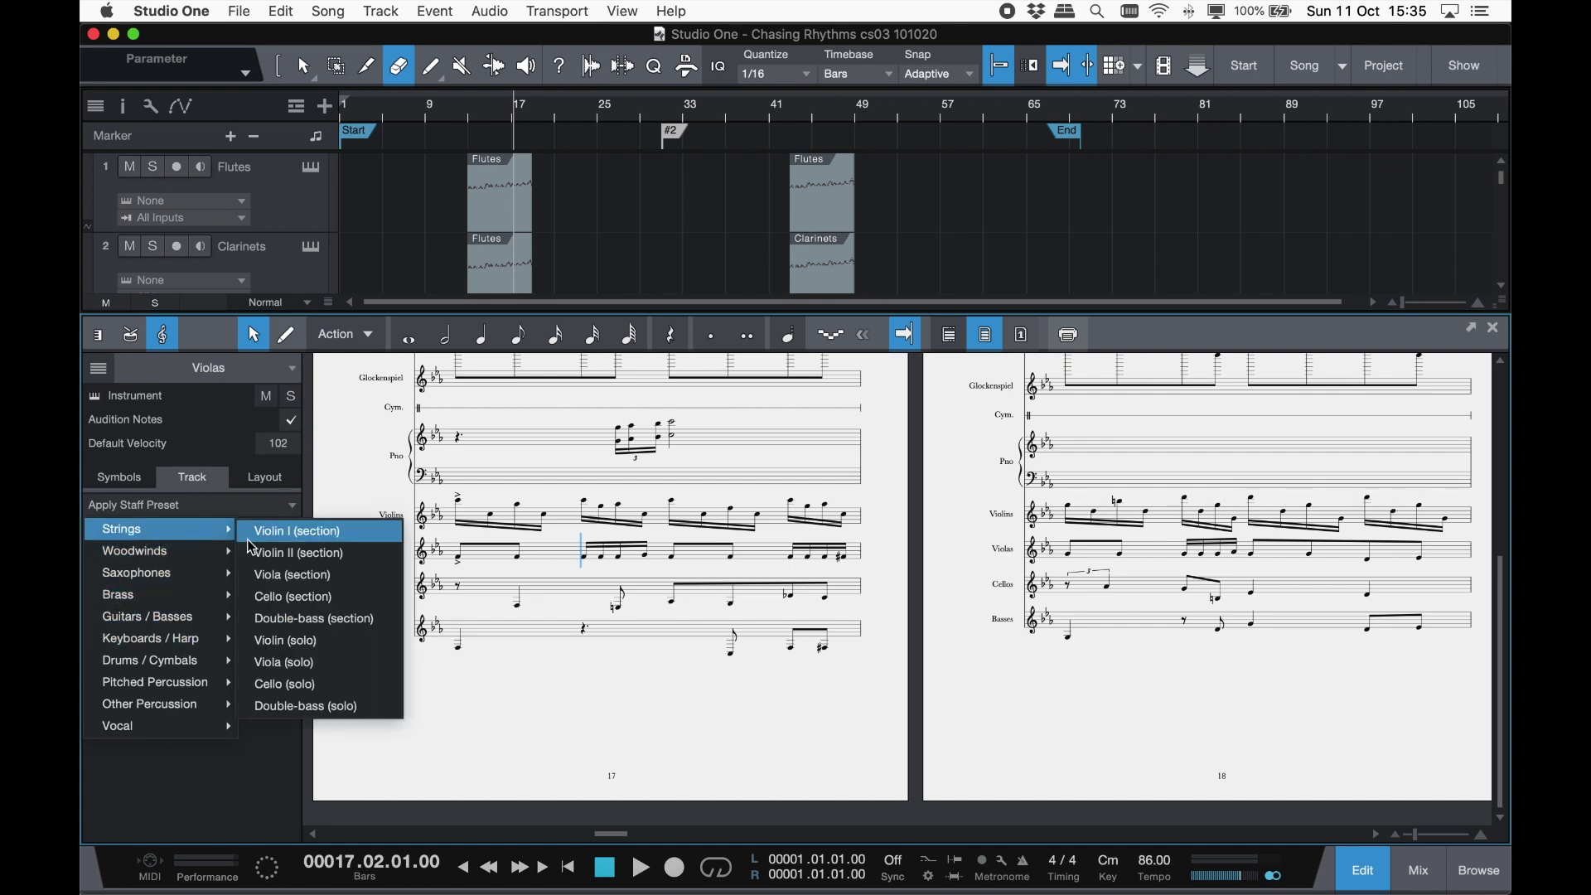
pyautogui.click(333, 587)
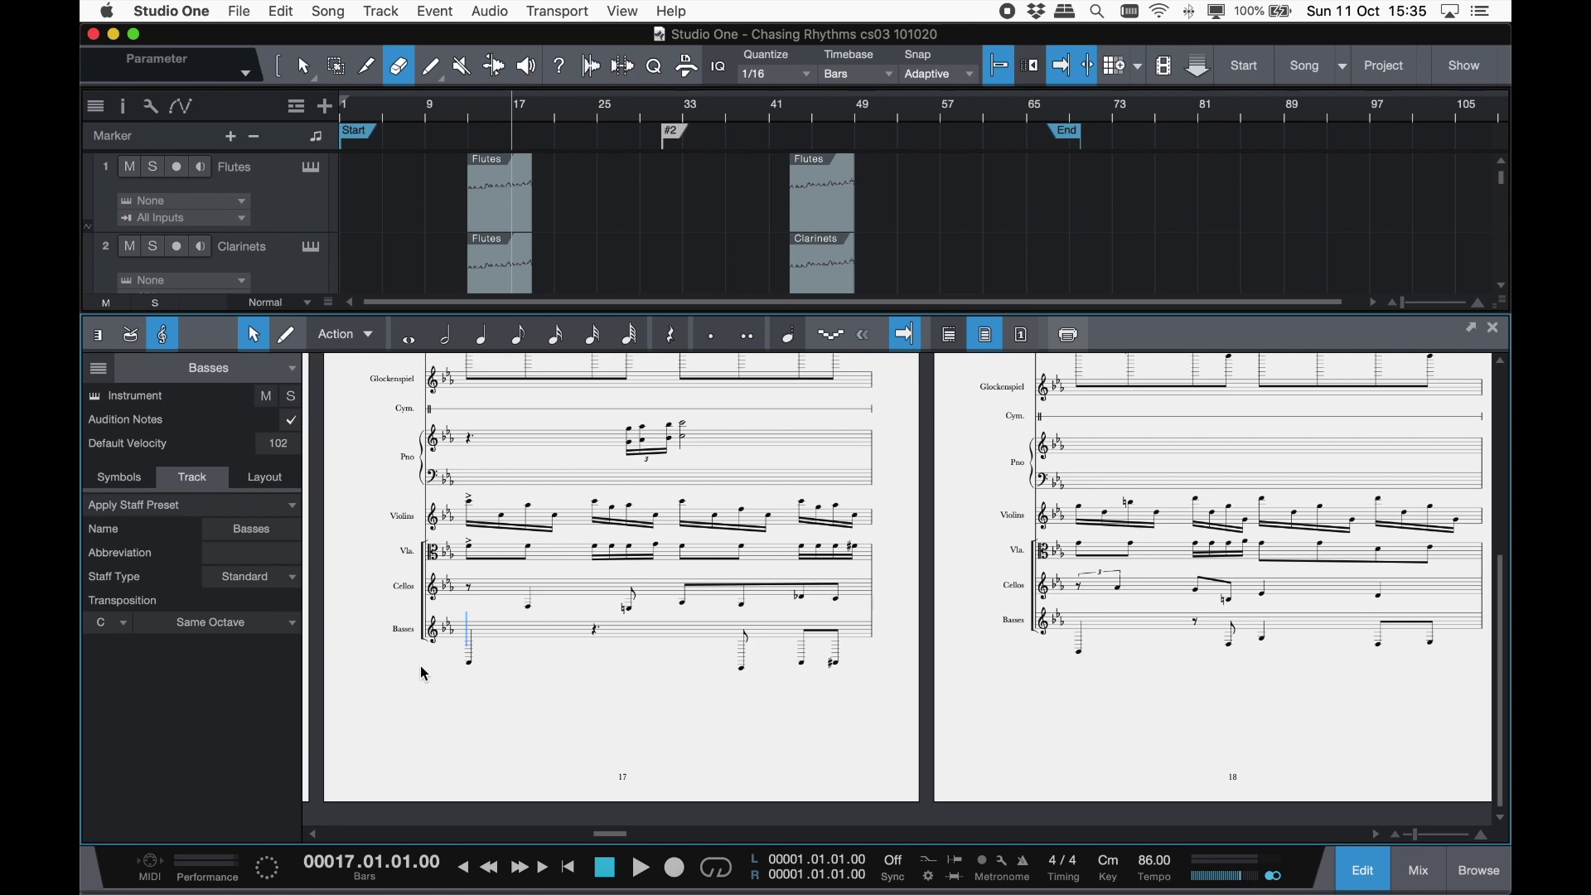
# - Apply the Strings > Double-bass (section) staff preset to the Basses staff
pyautogui.click(293, 507)
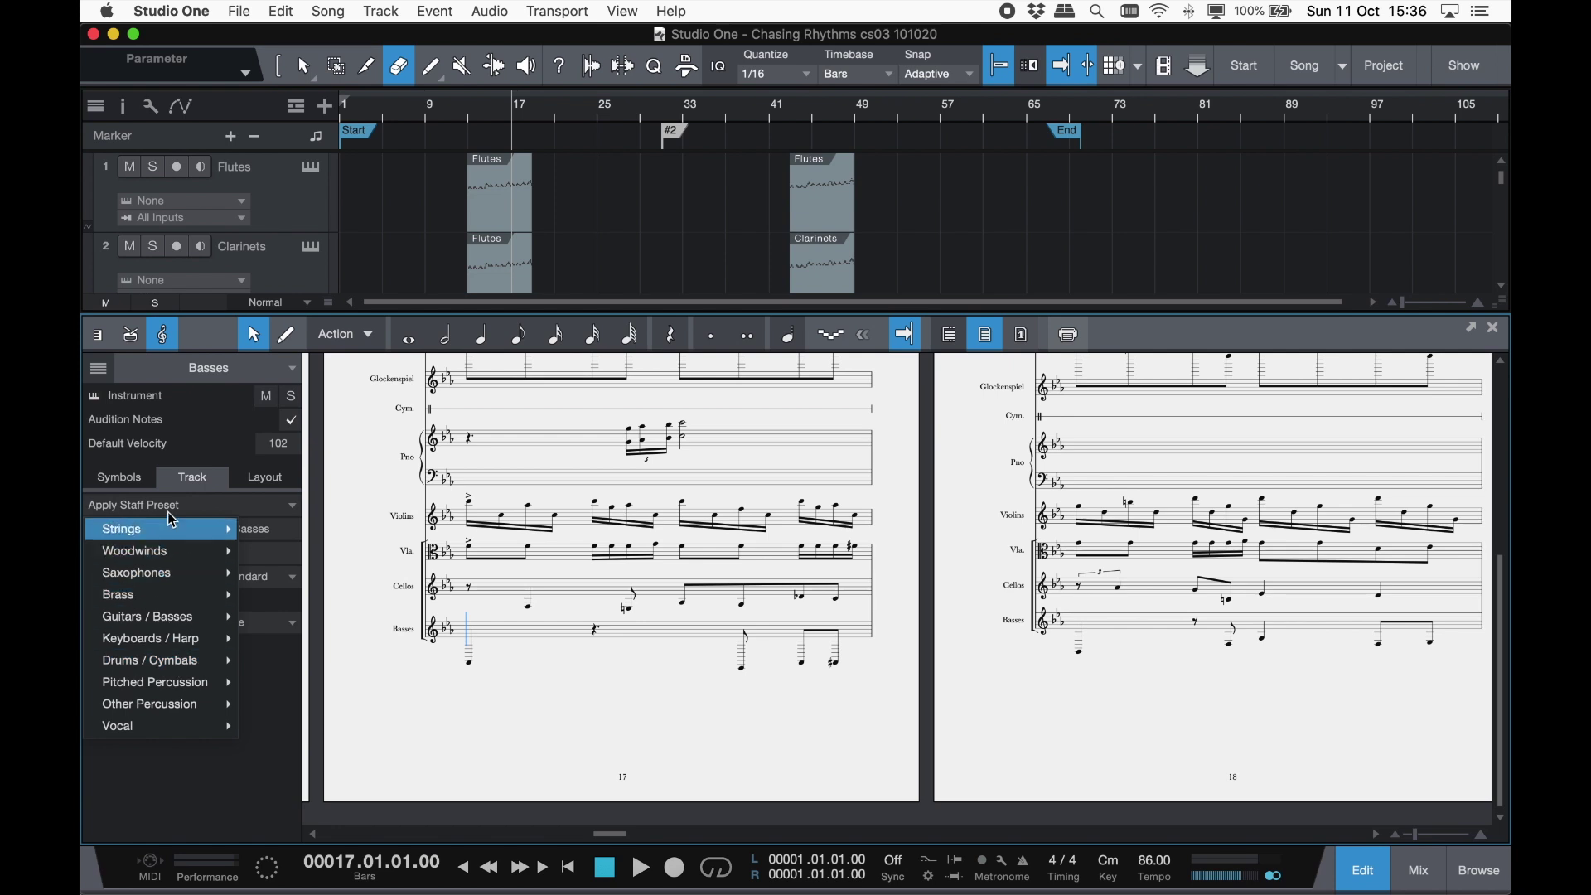
pyautogui.moveTo(171, 524)
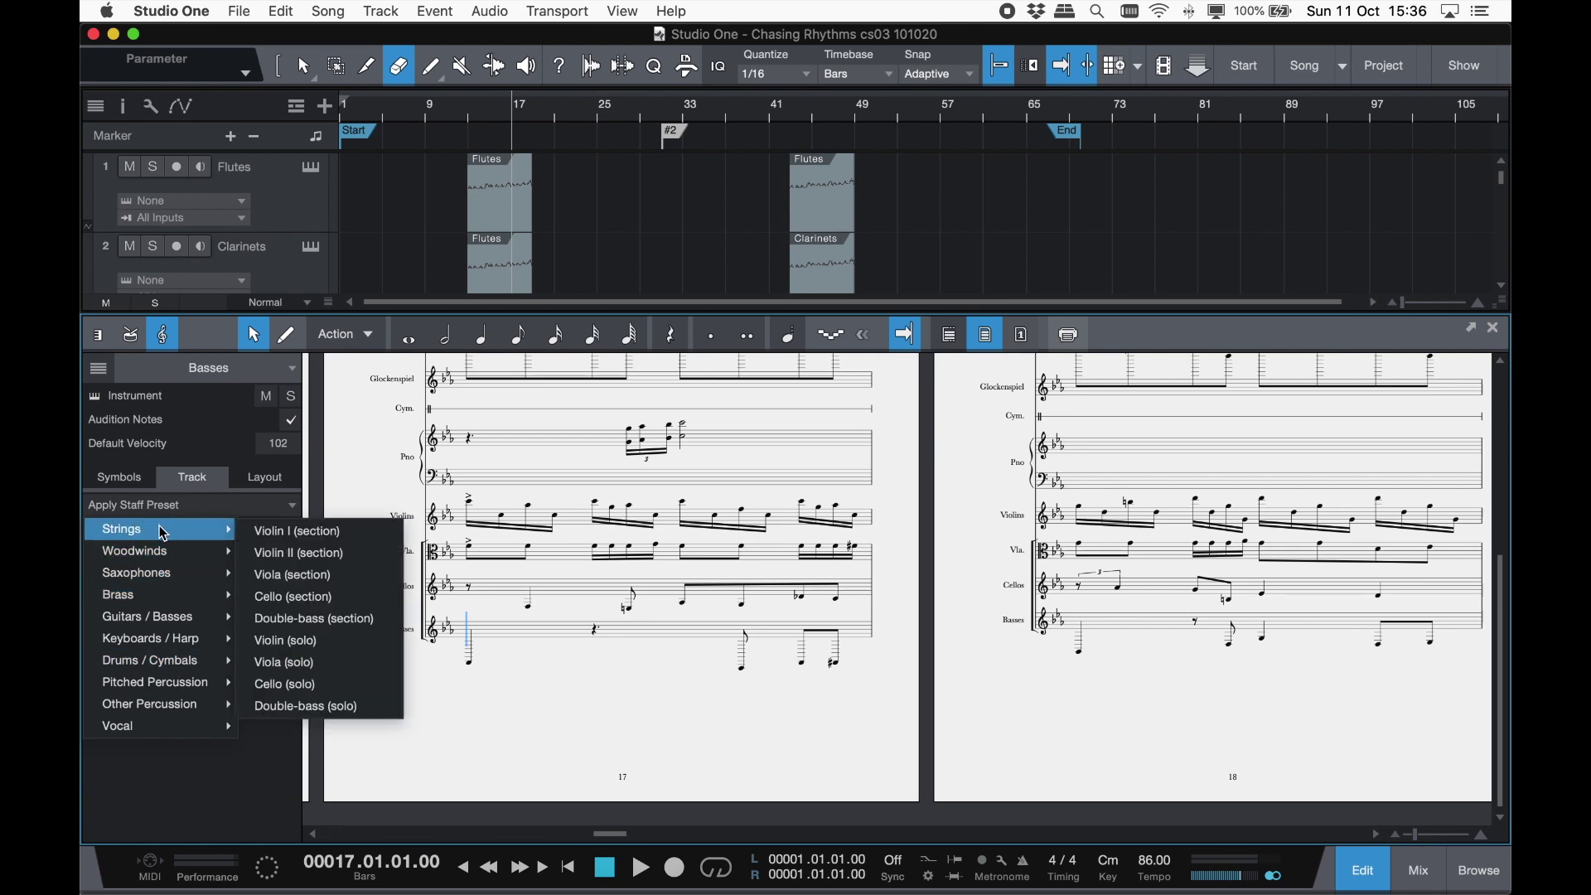
pyautogui.click(371, 620)
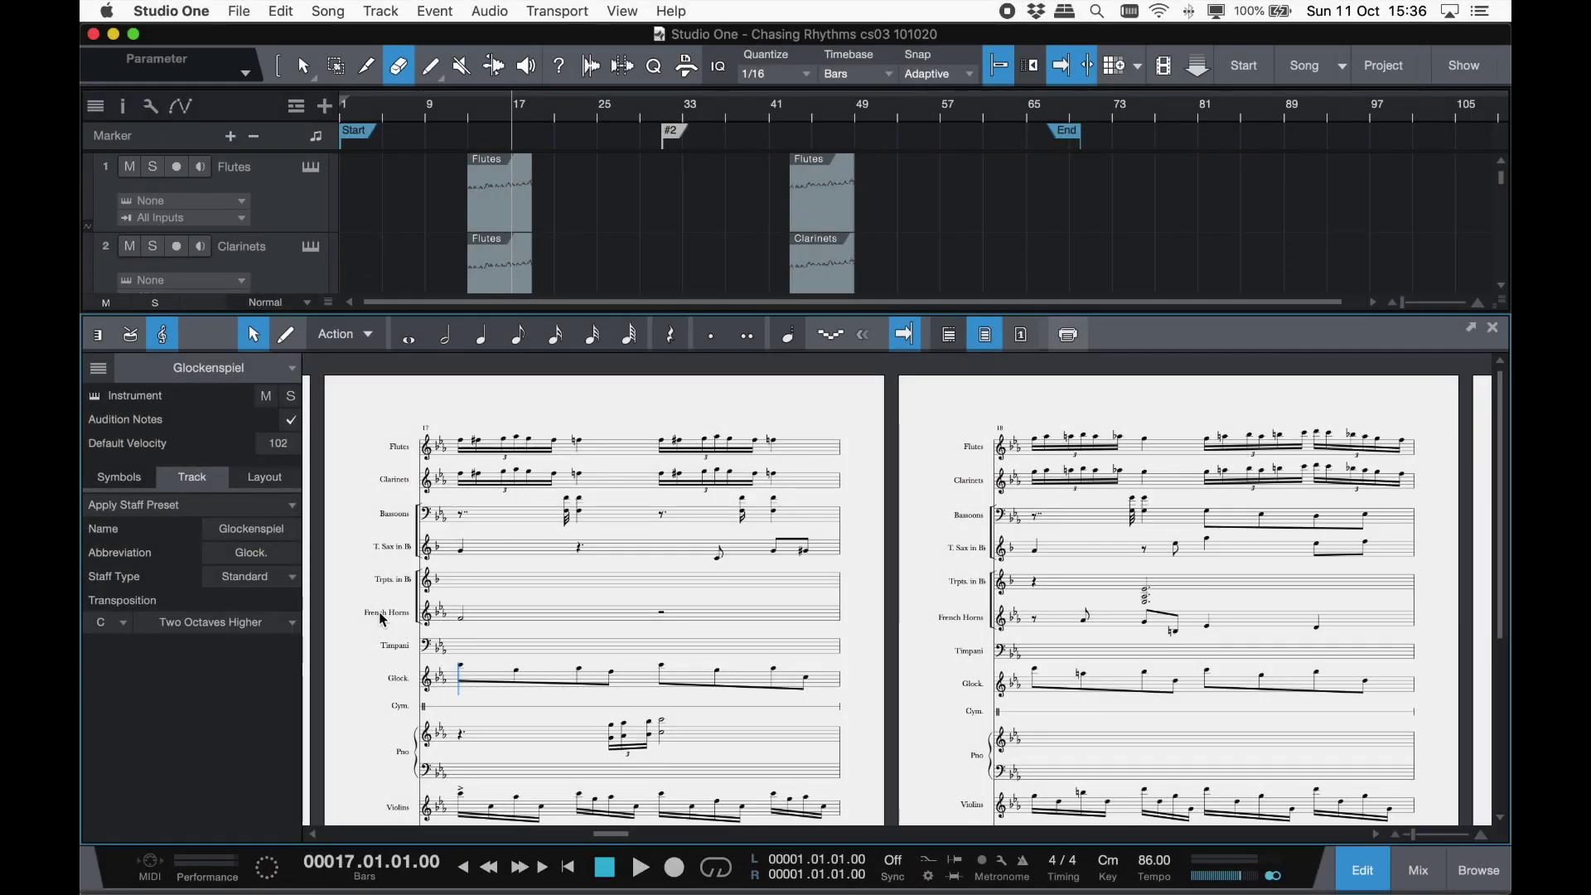
# - Uncheck Enable Transposition in the Inspector's Layout tab
pyautogui.click(281, 471)
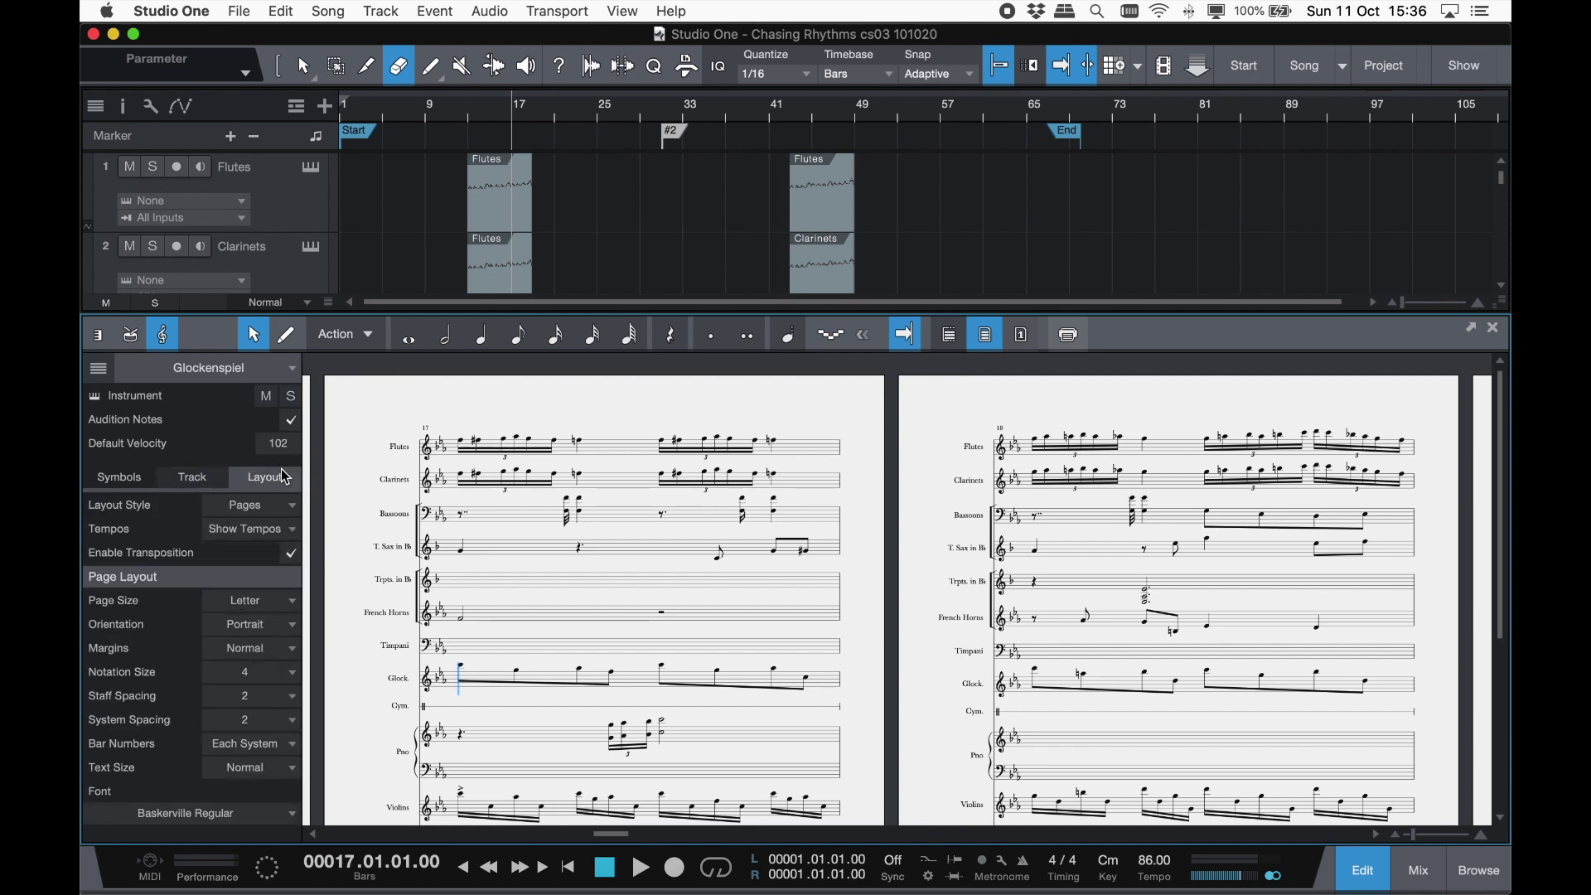
pyautogui.click(296, 554)
pyautogui.click(297, 554)
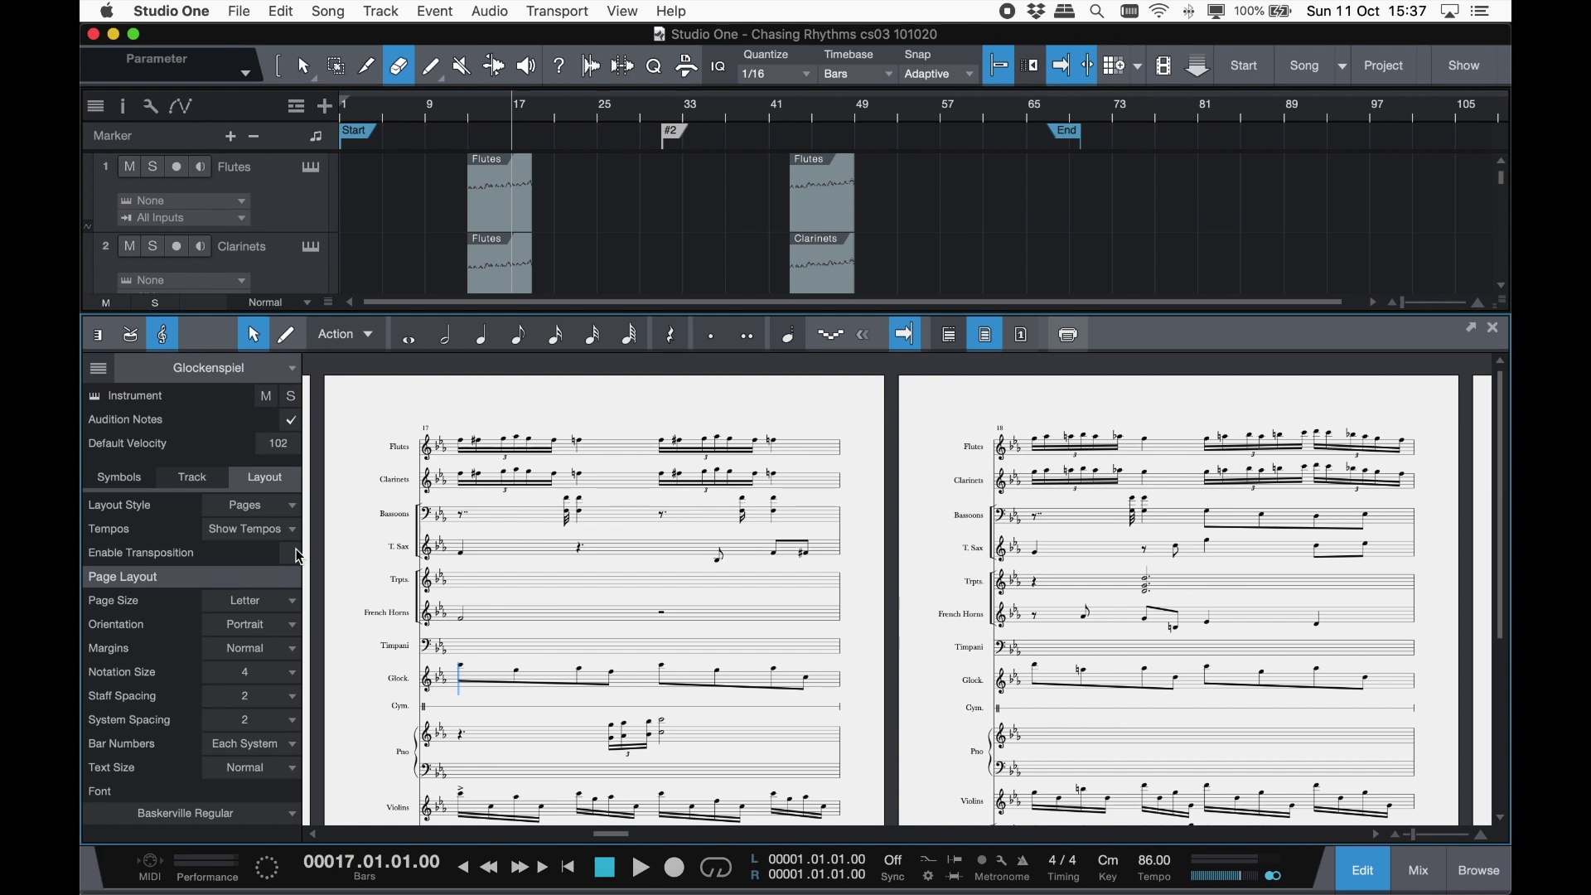
# - Keep Layout Style on Pages, and set Page Size A4, Margins Small and Notation Size 3
pyautogui.press('super+Tab')
pyautogui.click(281, 504)
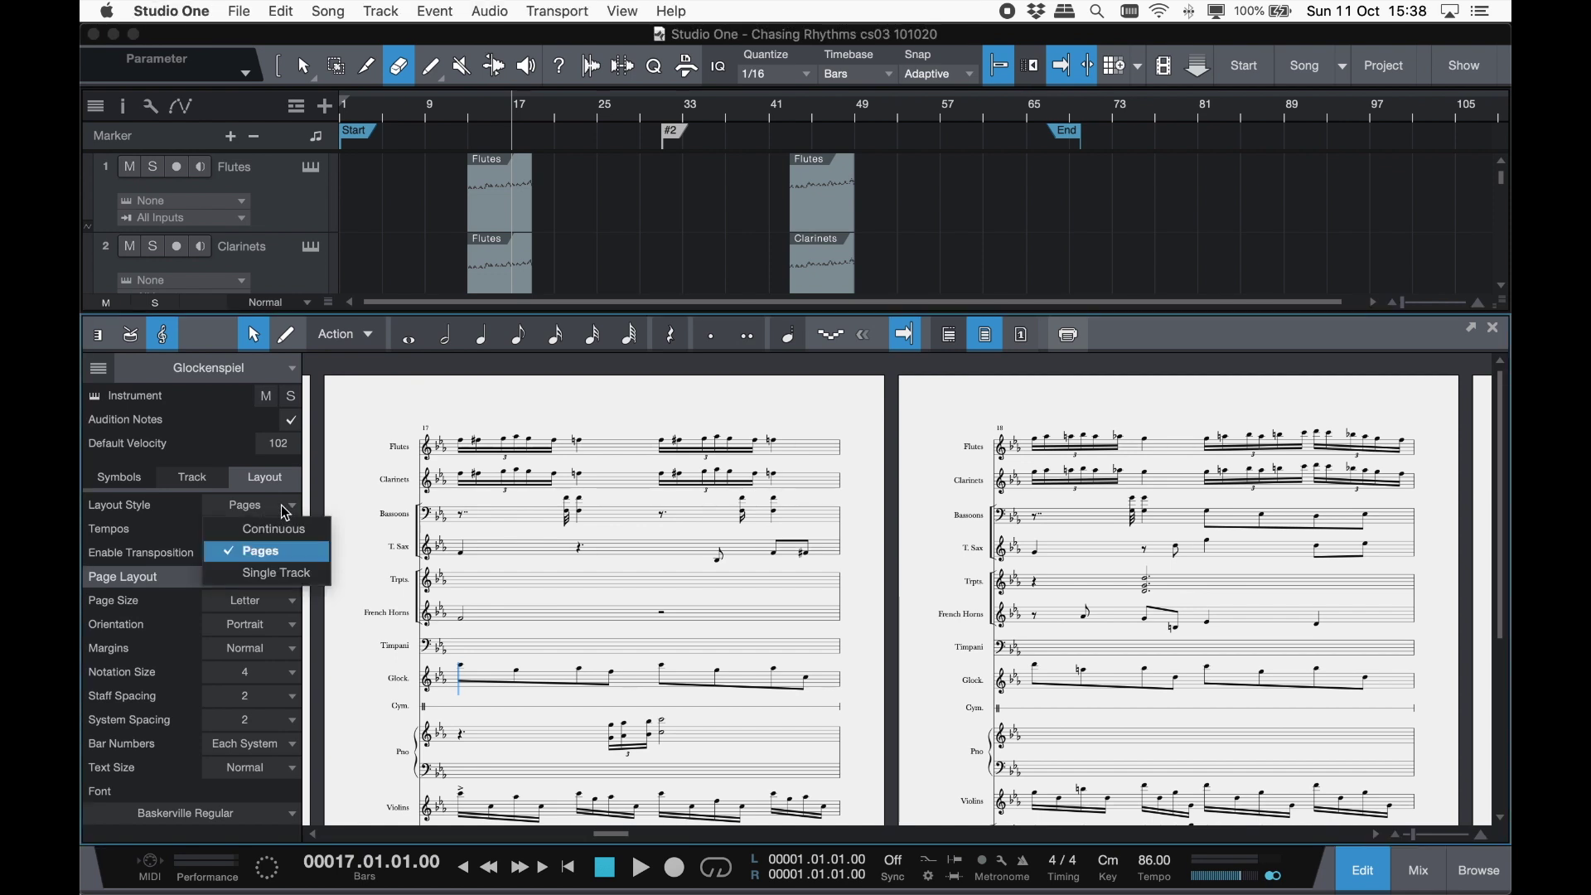
pyautogui.click(301, 583)
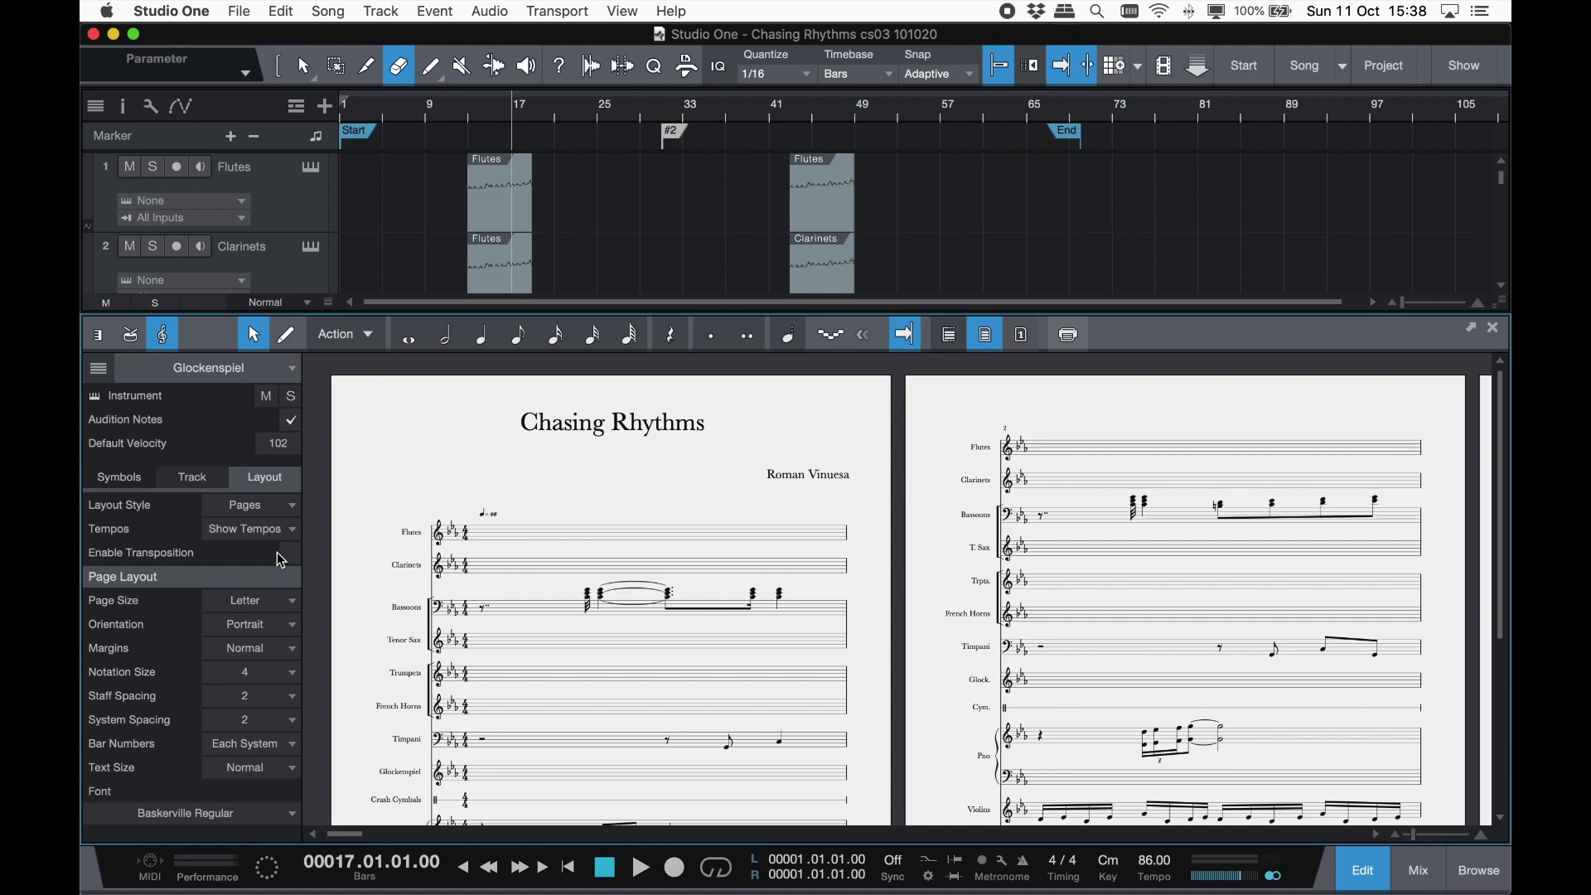
pyautogui.click(253, 602)
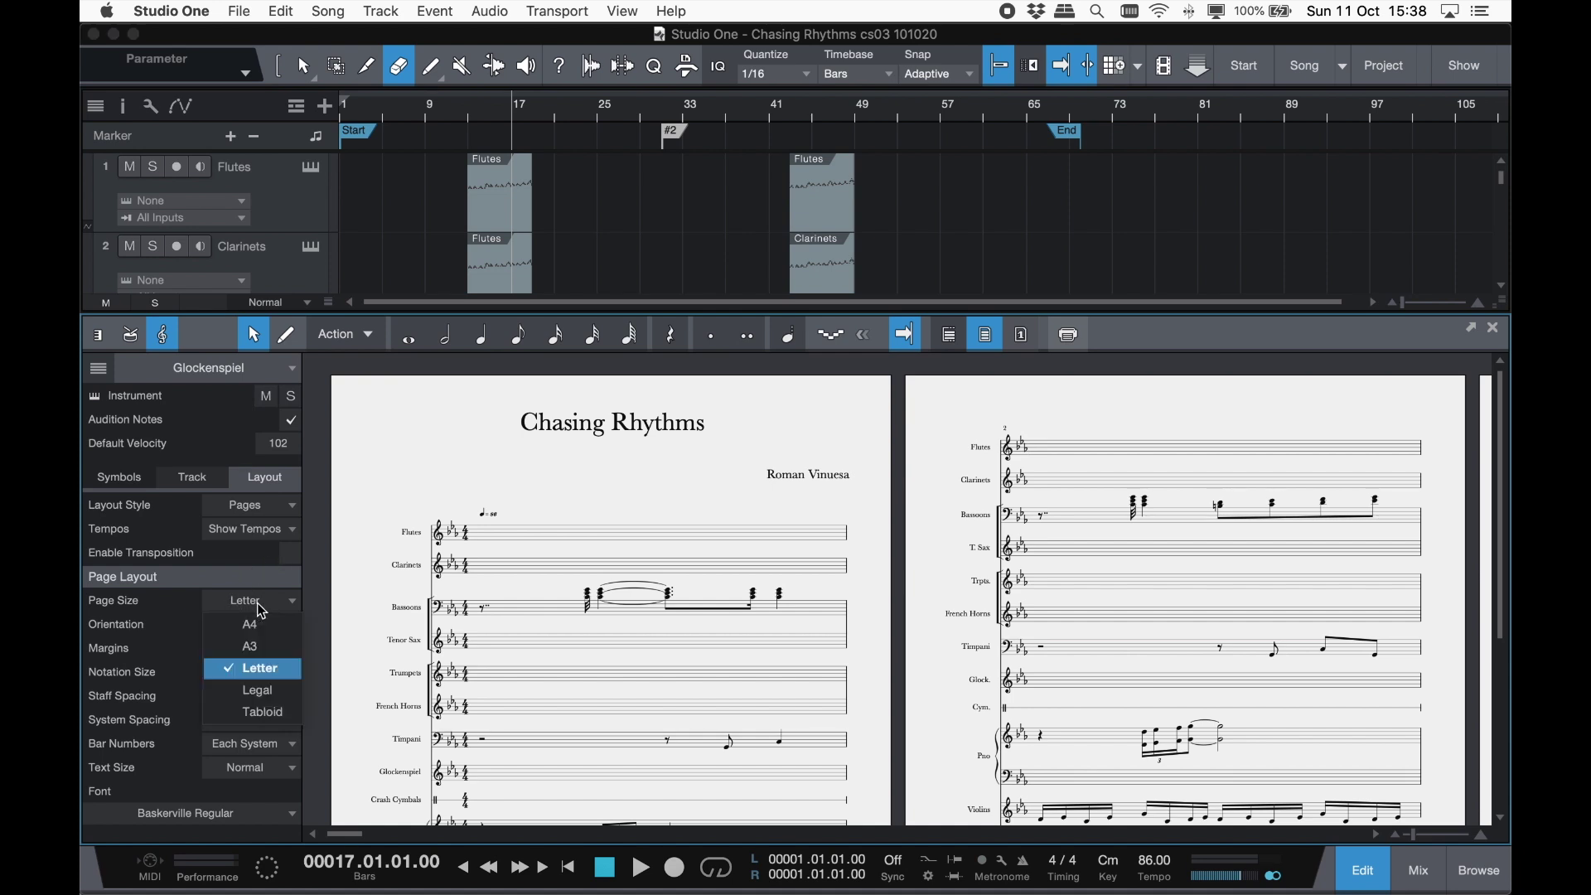
pyautogui.click(260, 624)
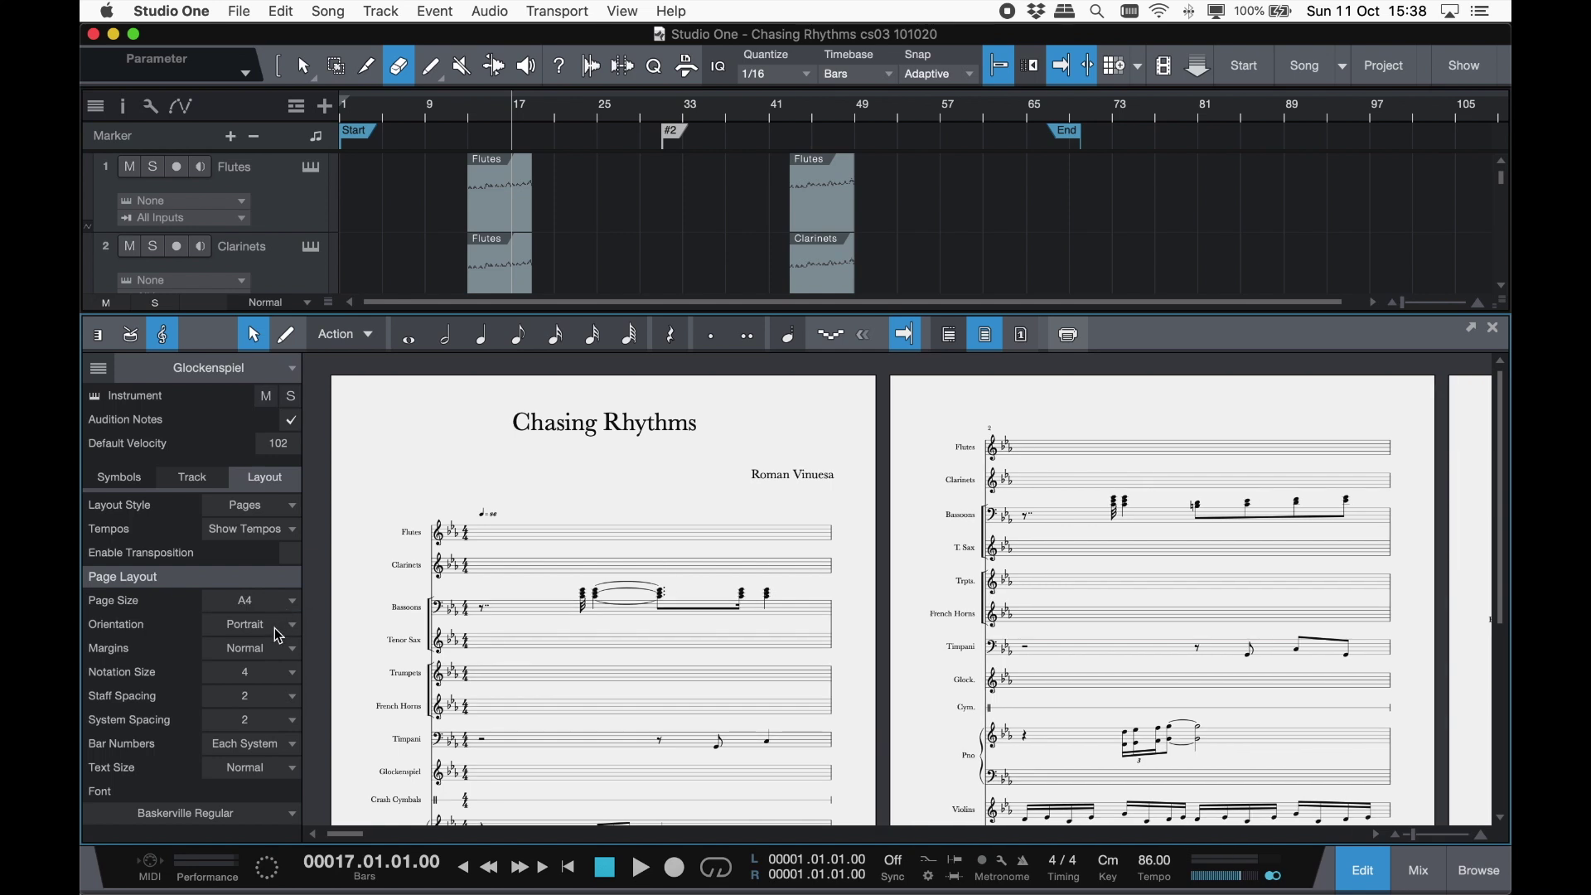
pyautogui.click(273, 658)
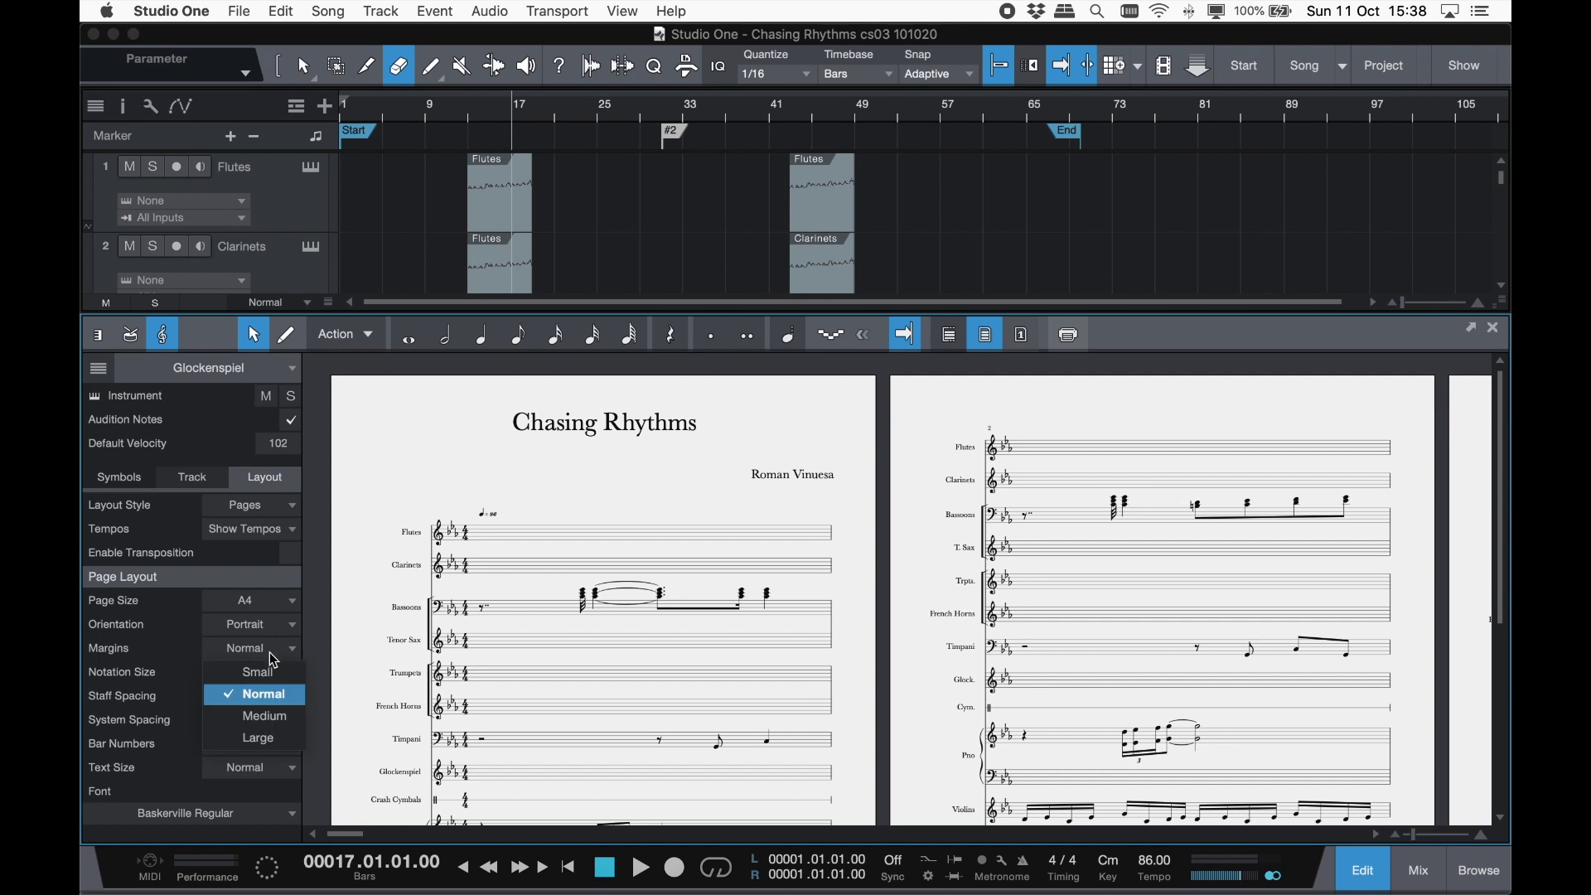
pyautogui.click(276, 673)
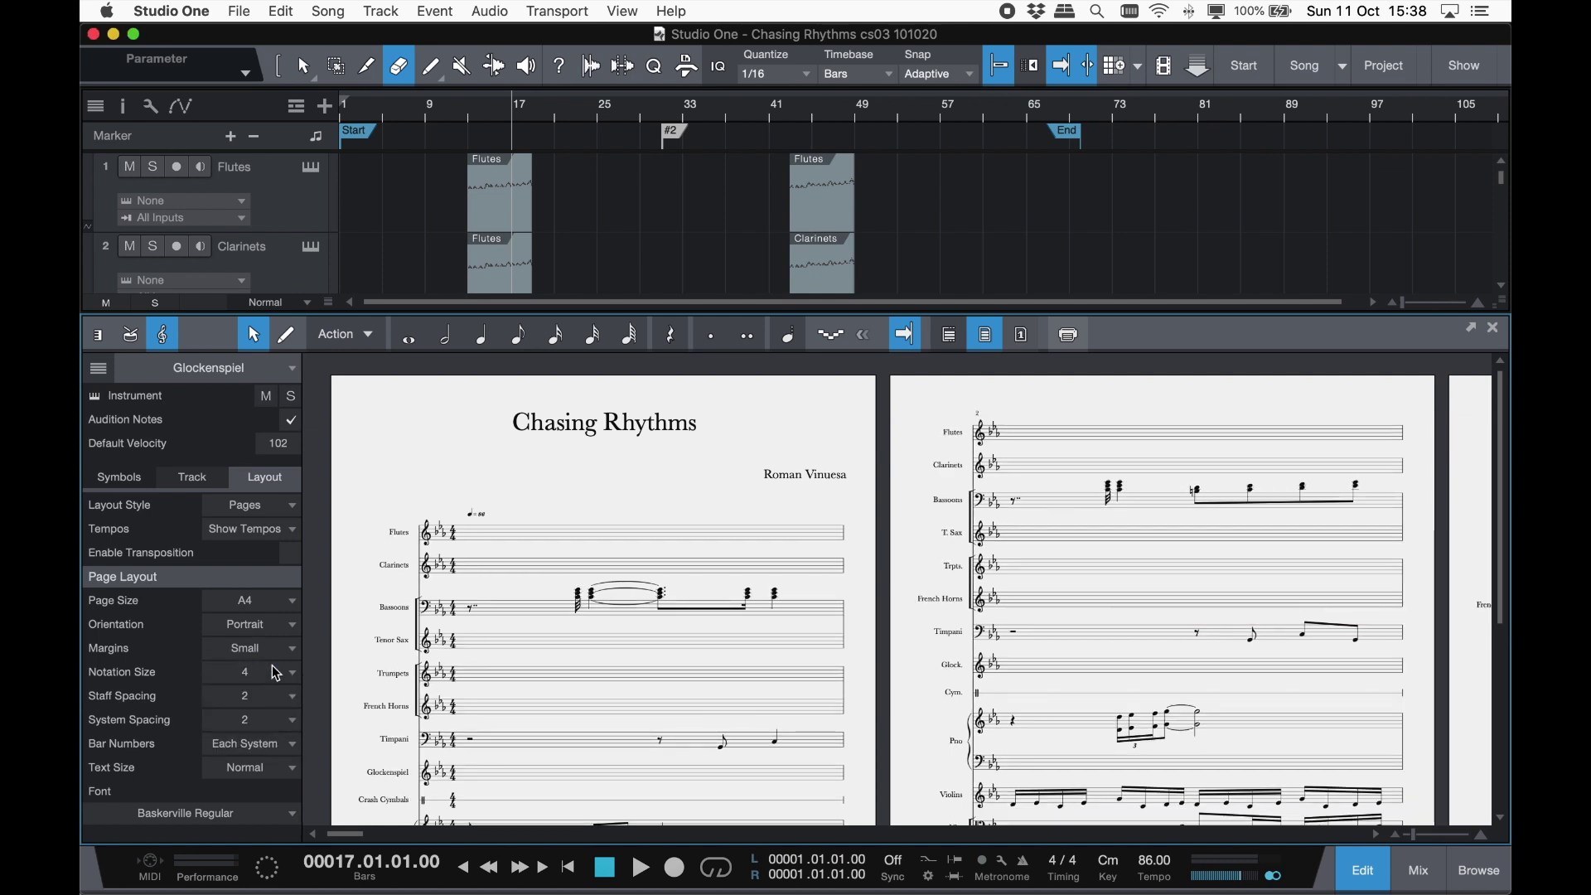
pyautogui.click(267, 678)
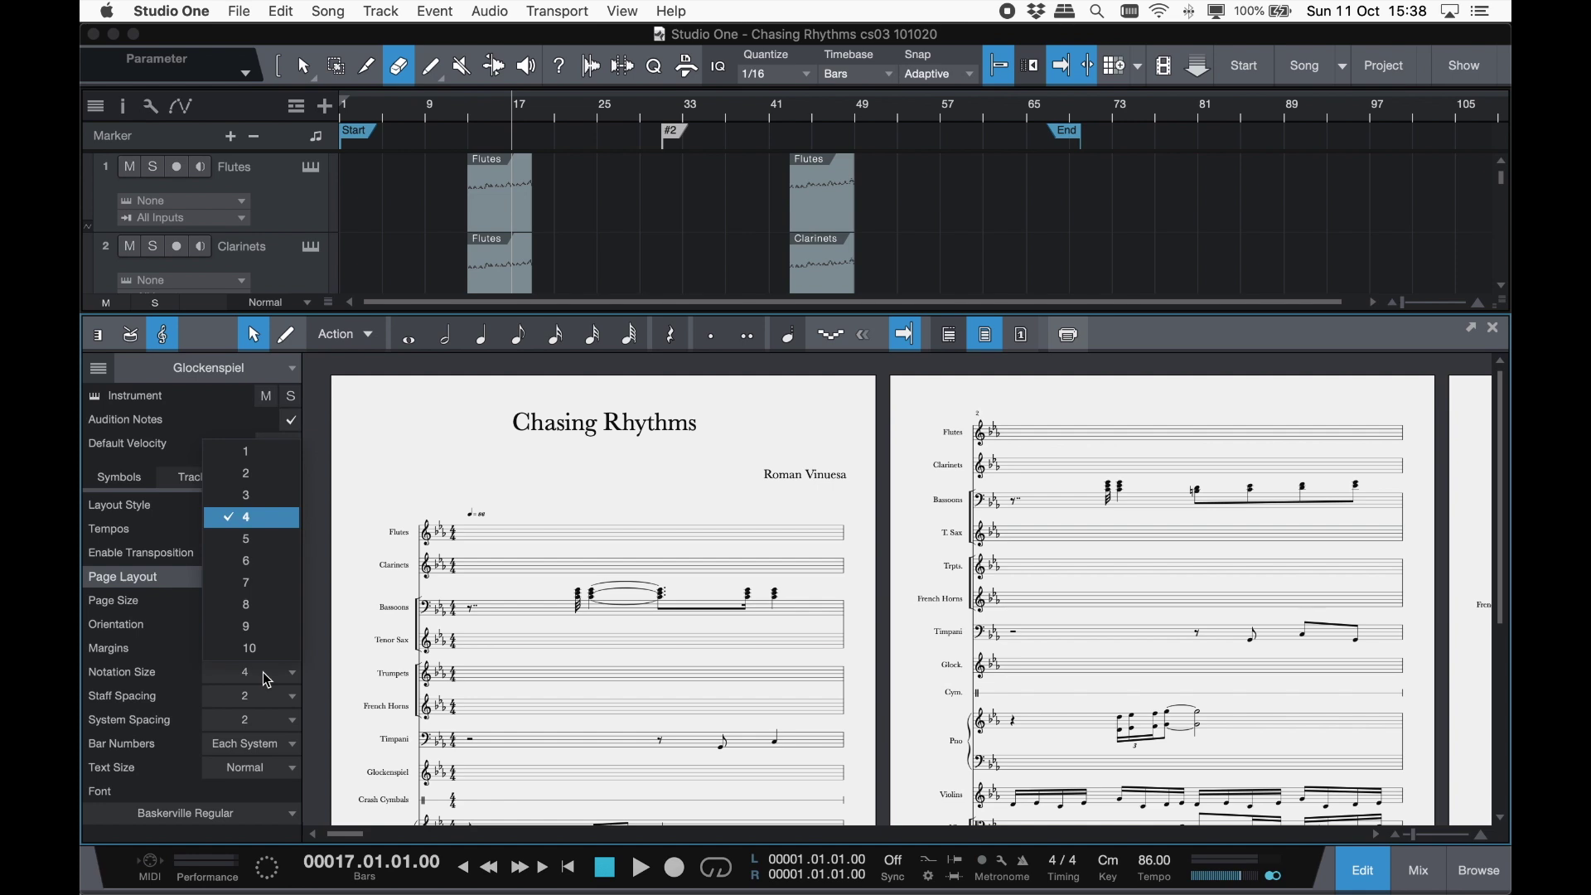
pyautogui.click(278, 496)
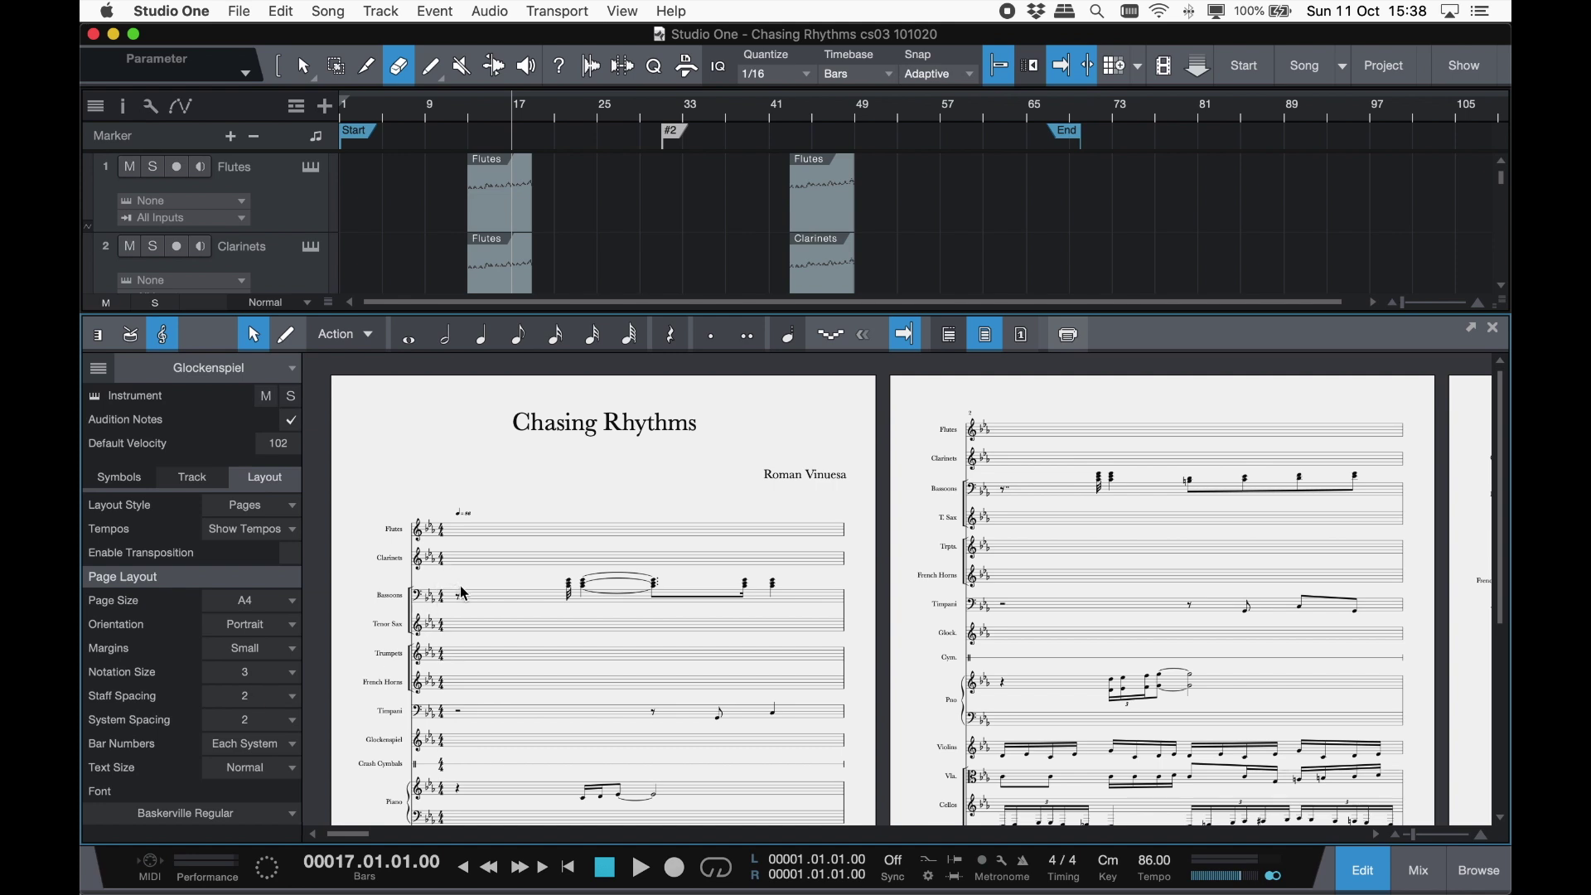
# - Switch to the Single Track layout to show only the Glockenspiel part
pyautogui.hscroll(10, 469, 576)
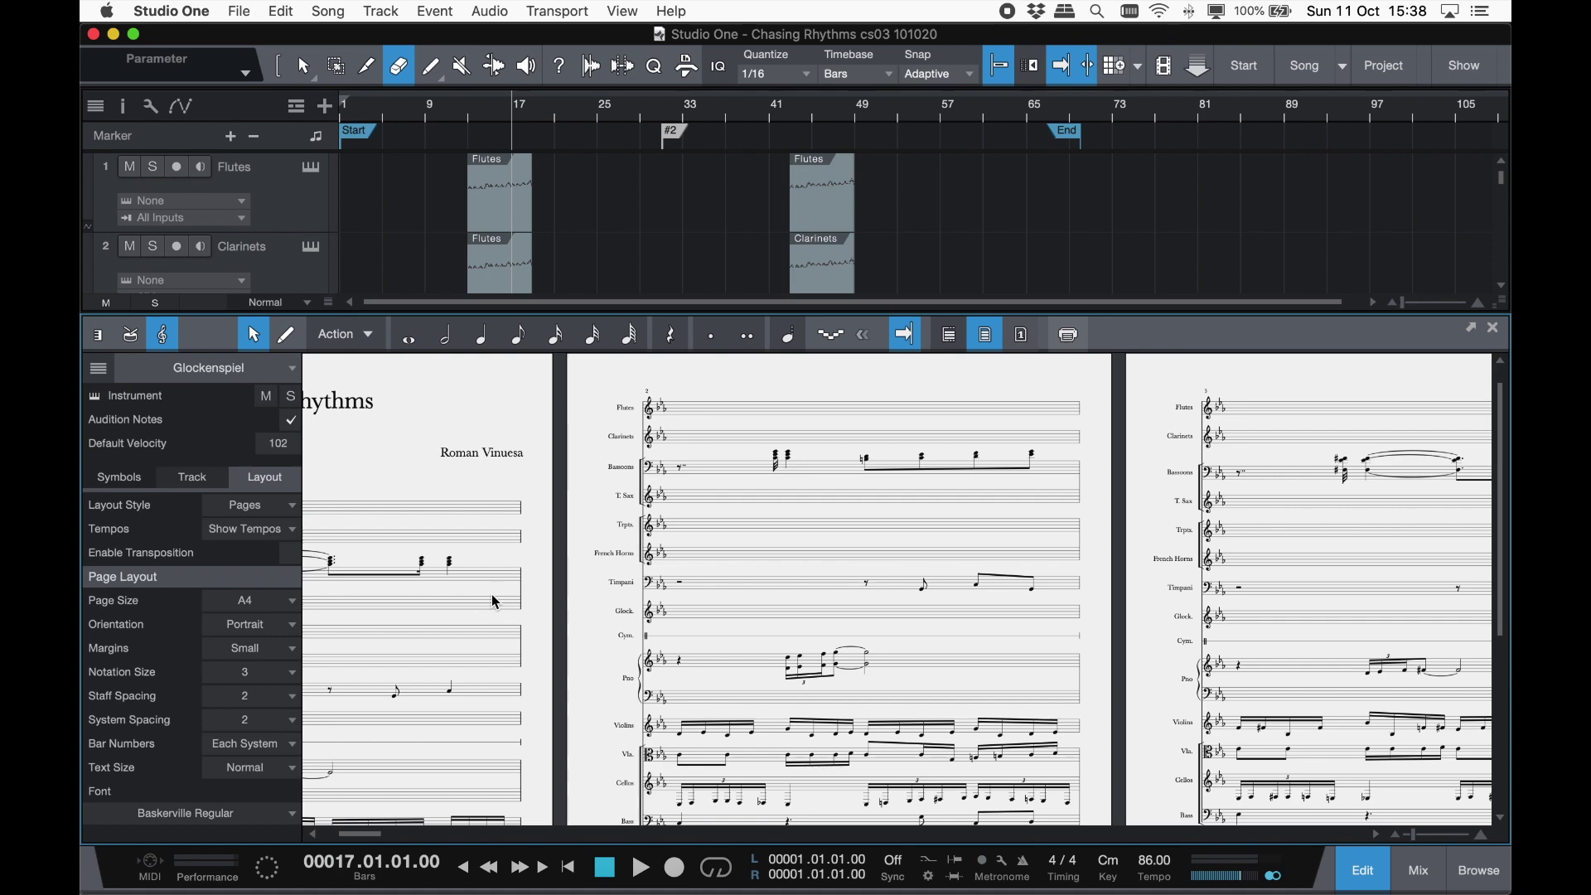
pyautogui.scroll(-3, 489, 603)
pyautogui.hscroll(-8, 484, 595)
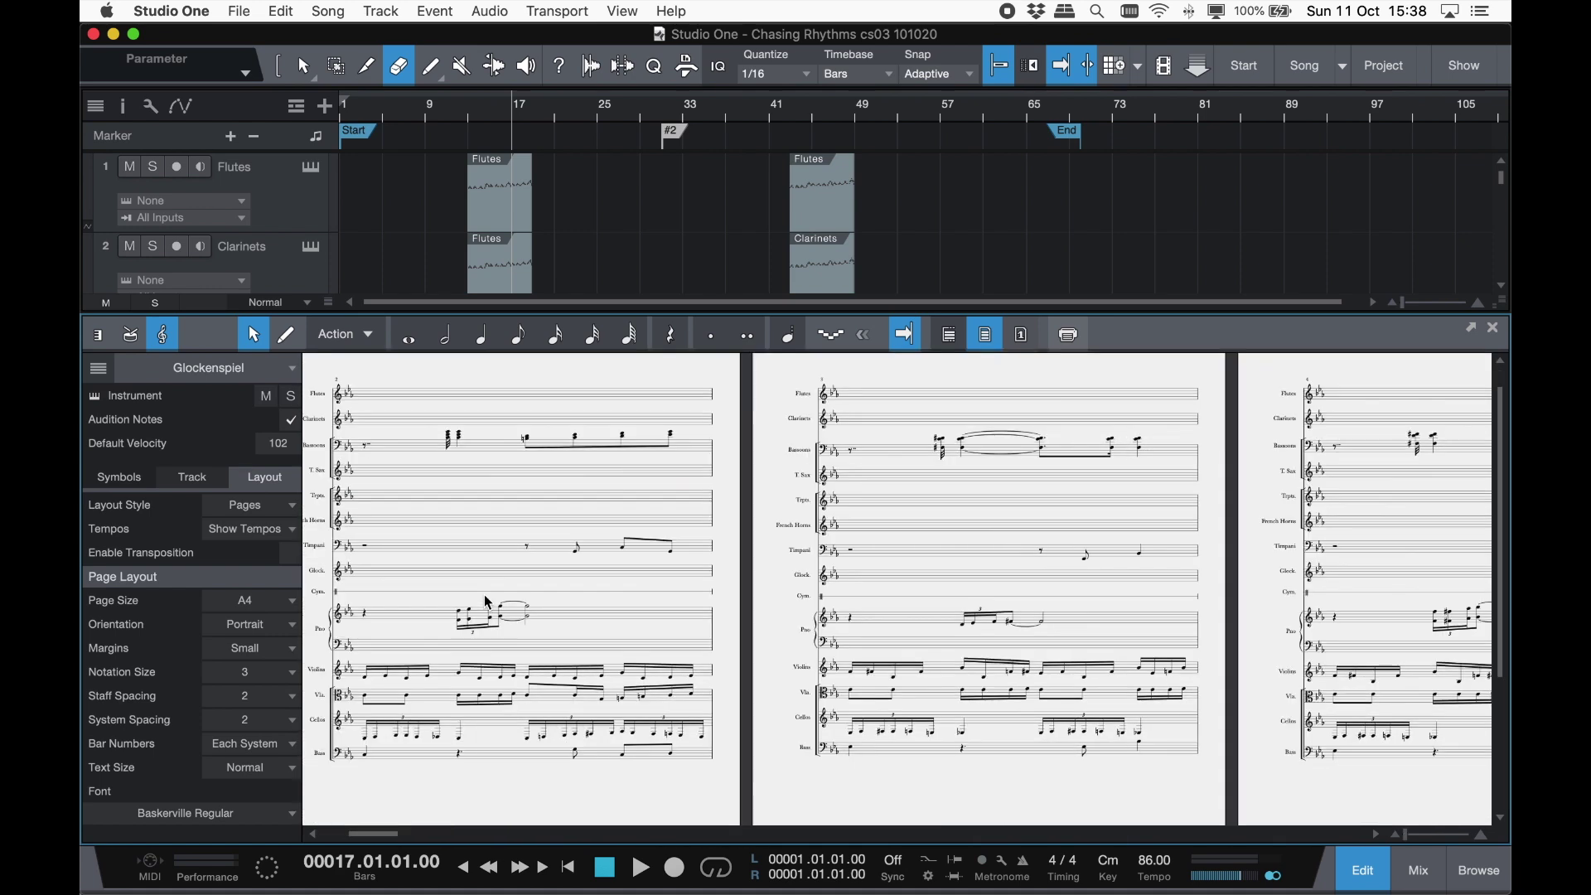
pyautogui.hscroll(3, 484, 594)
pyautogui.scroll(-1, 485, 594)
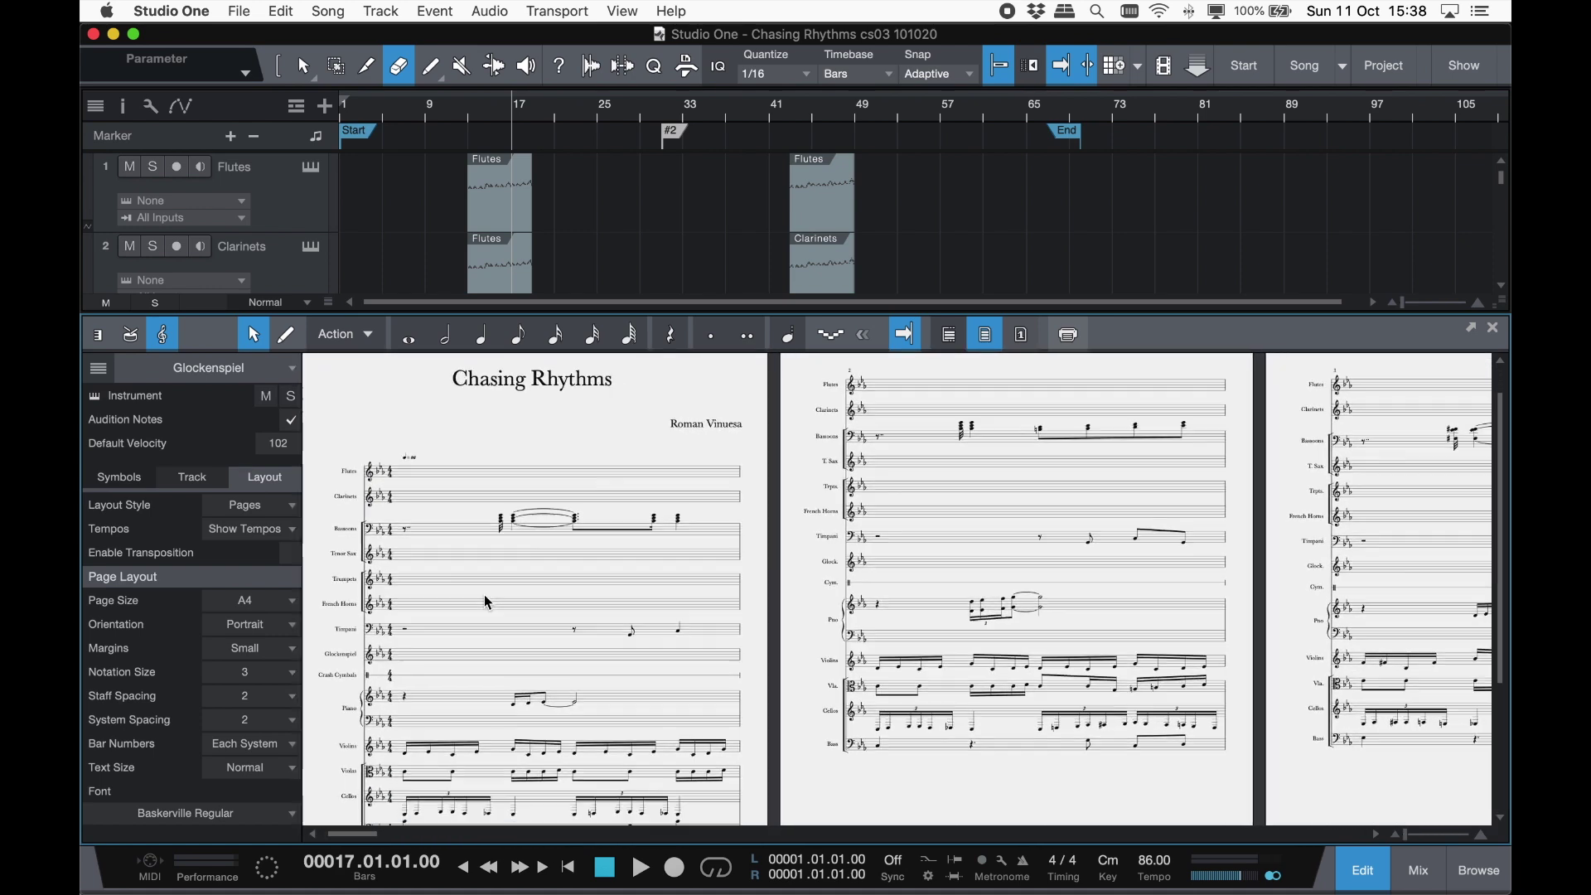
pyautogui.hscroll(-2, 391, 600)
pyautogui.scroll(1, 391, 600)
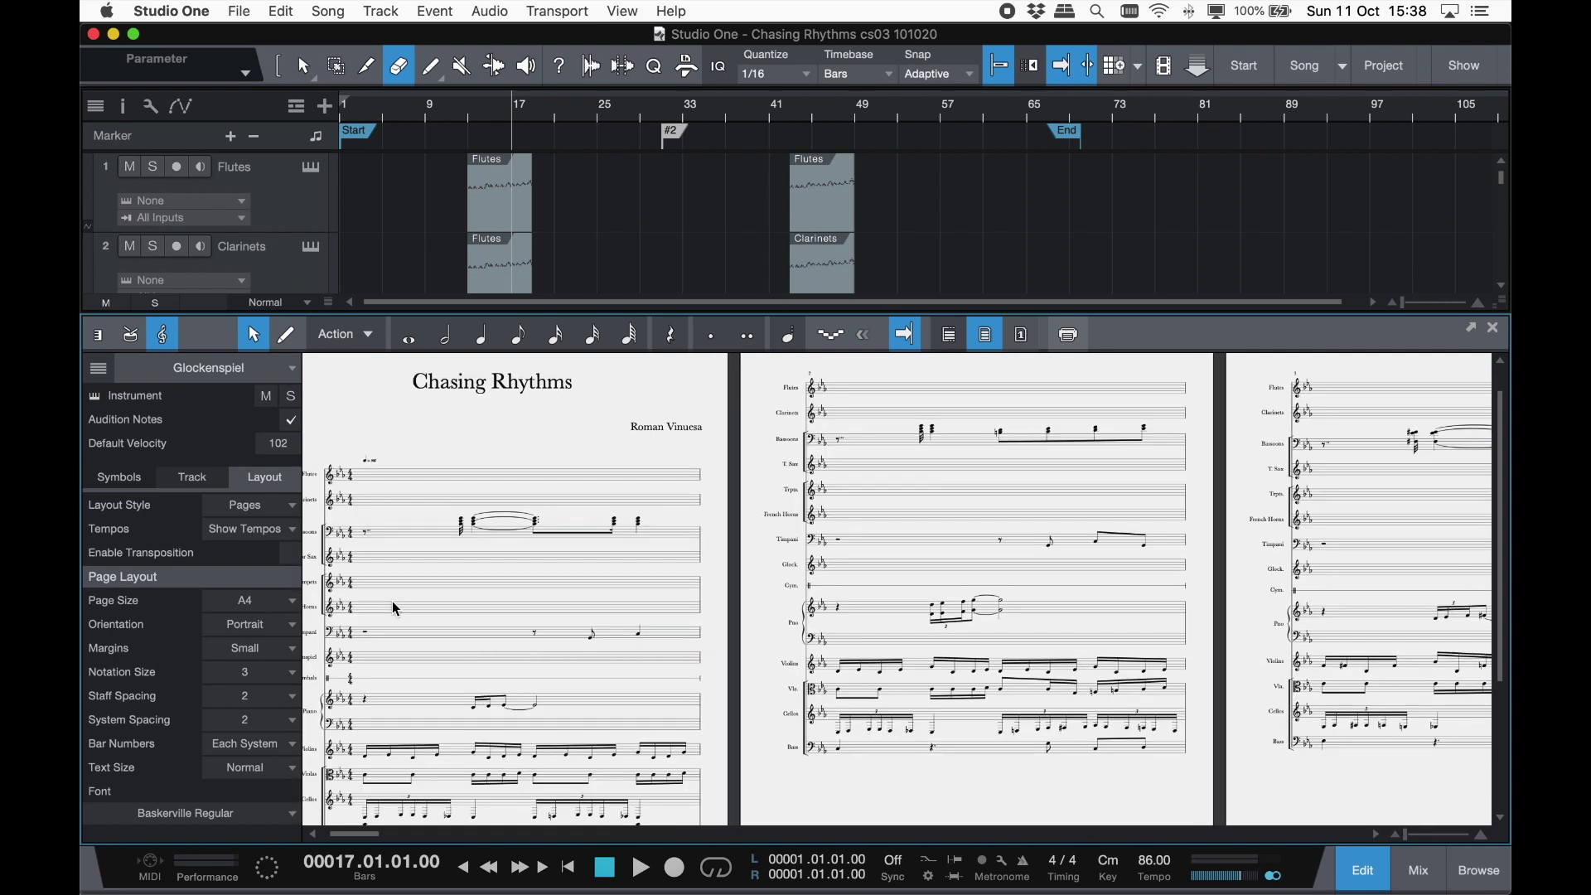
pyautogui.click(1026, 338)
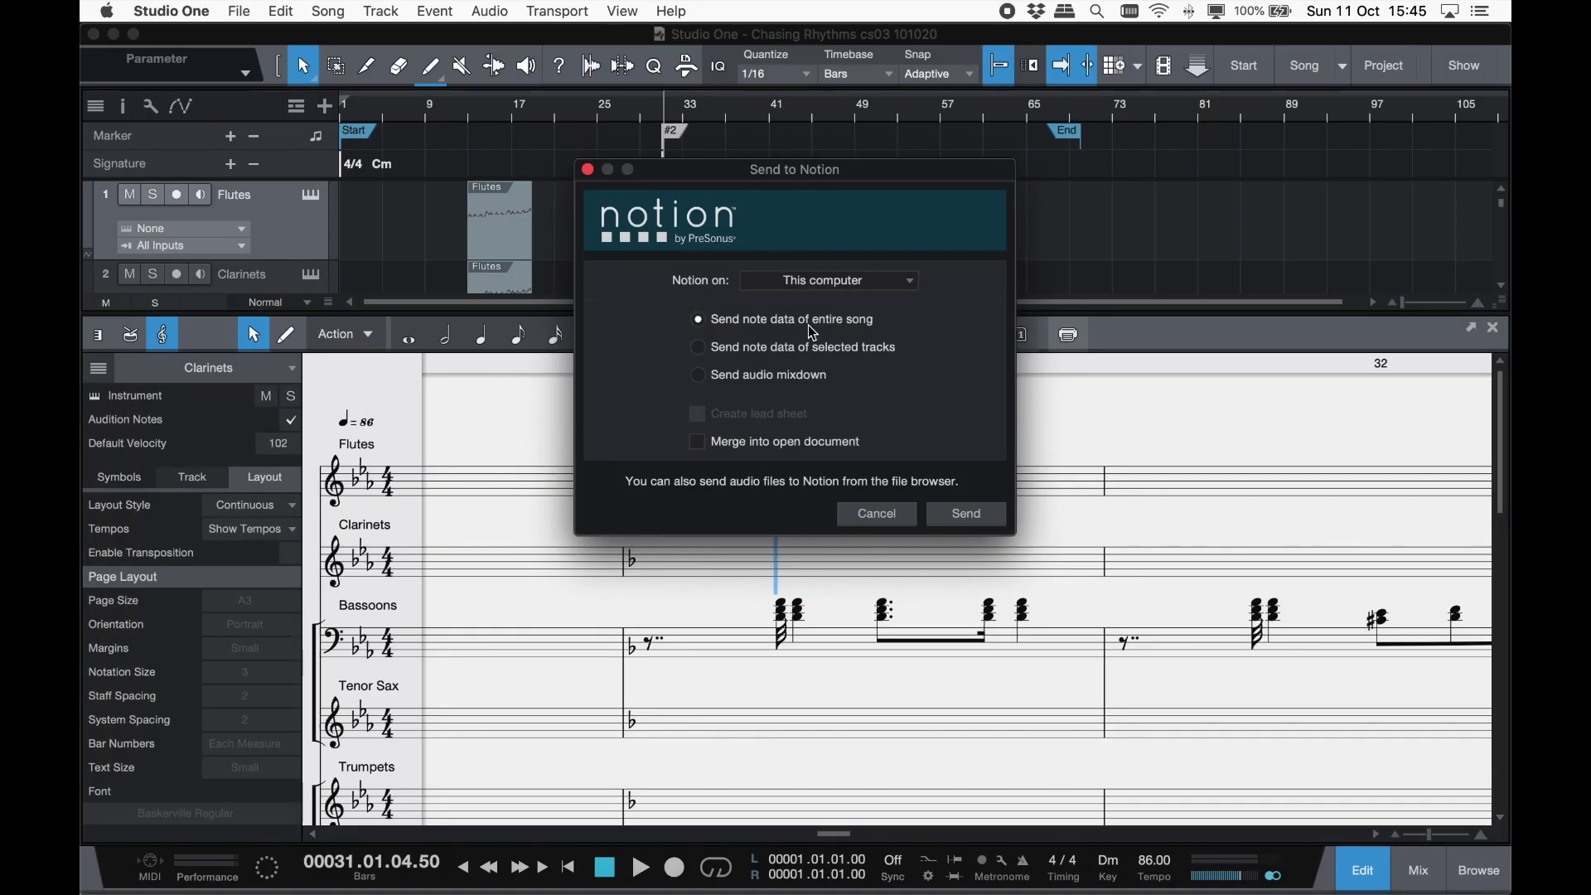
# - Choose 'Send note data of selected tracks' to send only those tracks' notes to Notion
pyautogui.click(812, 347)
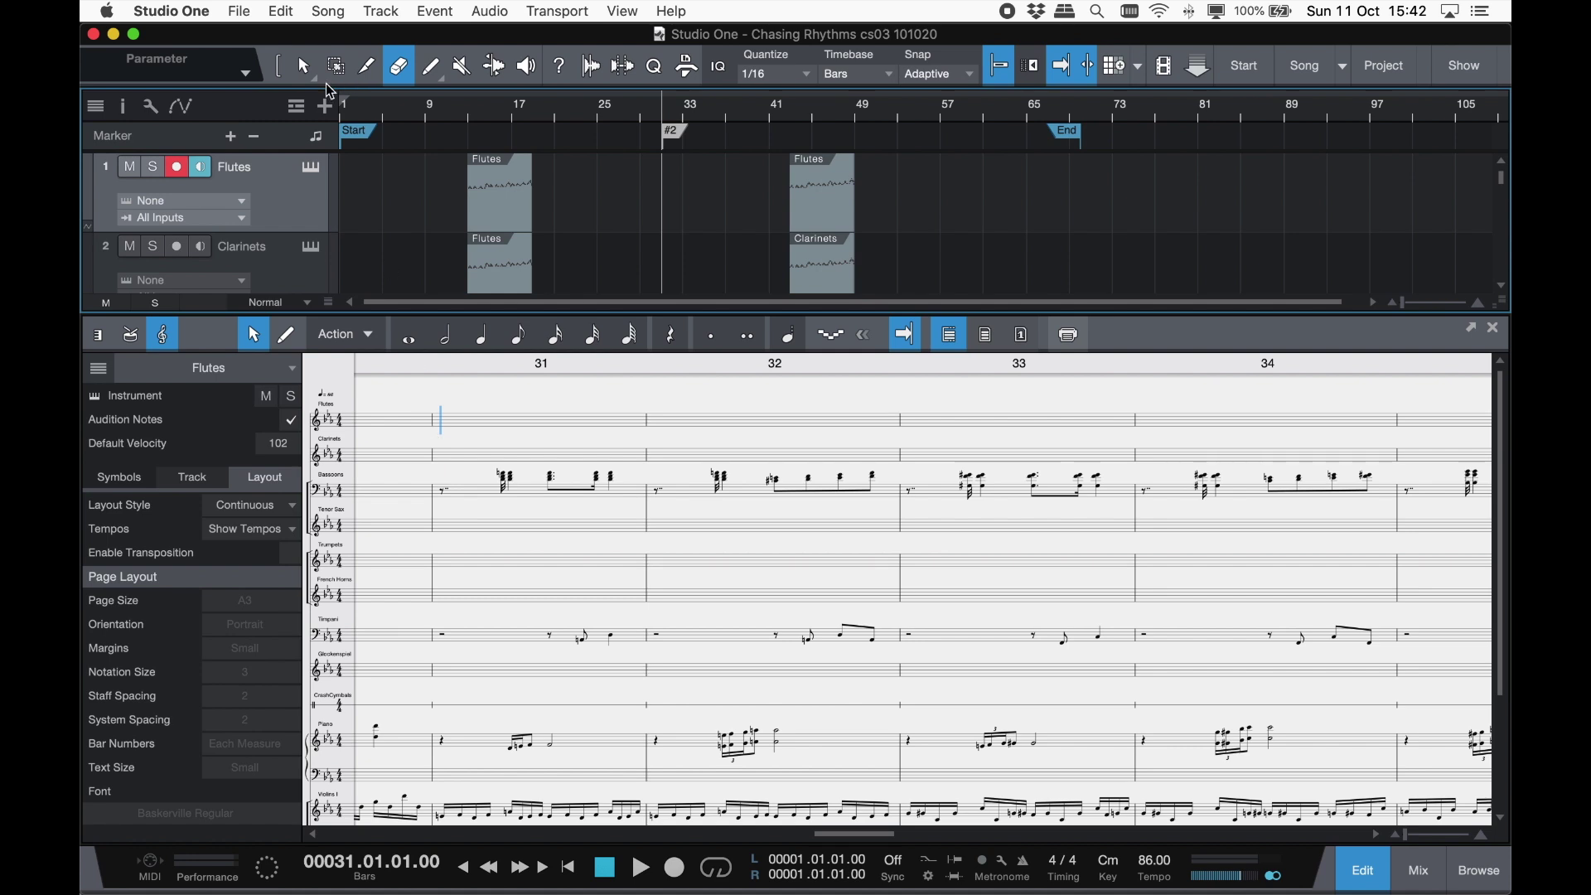
# - Show the Signature track and insert a Dm key signature at bar 33
pyautogui.click(295, 106)
pyautogui.click(372, 252)
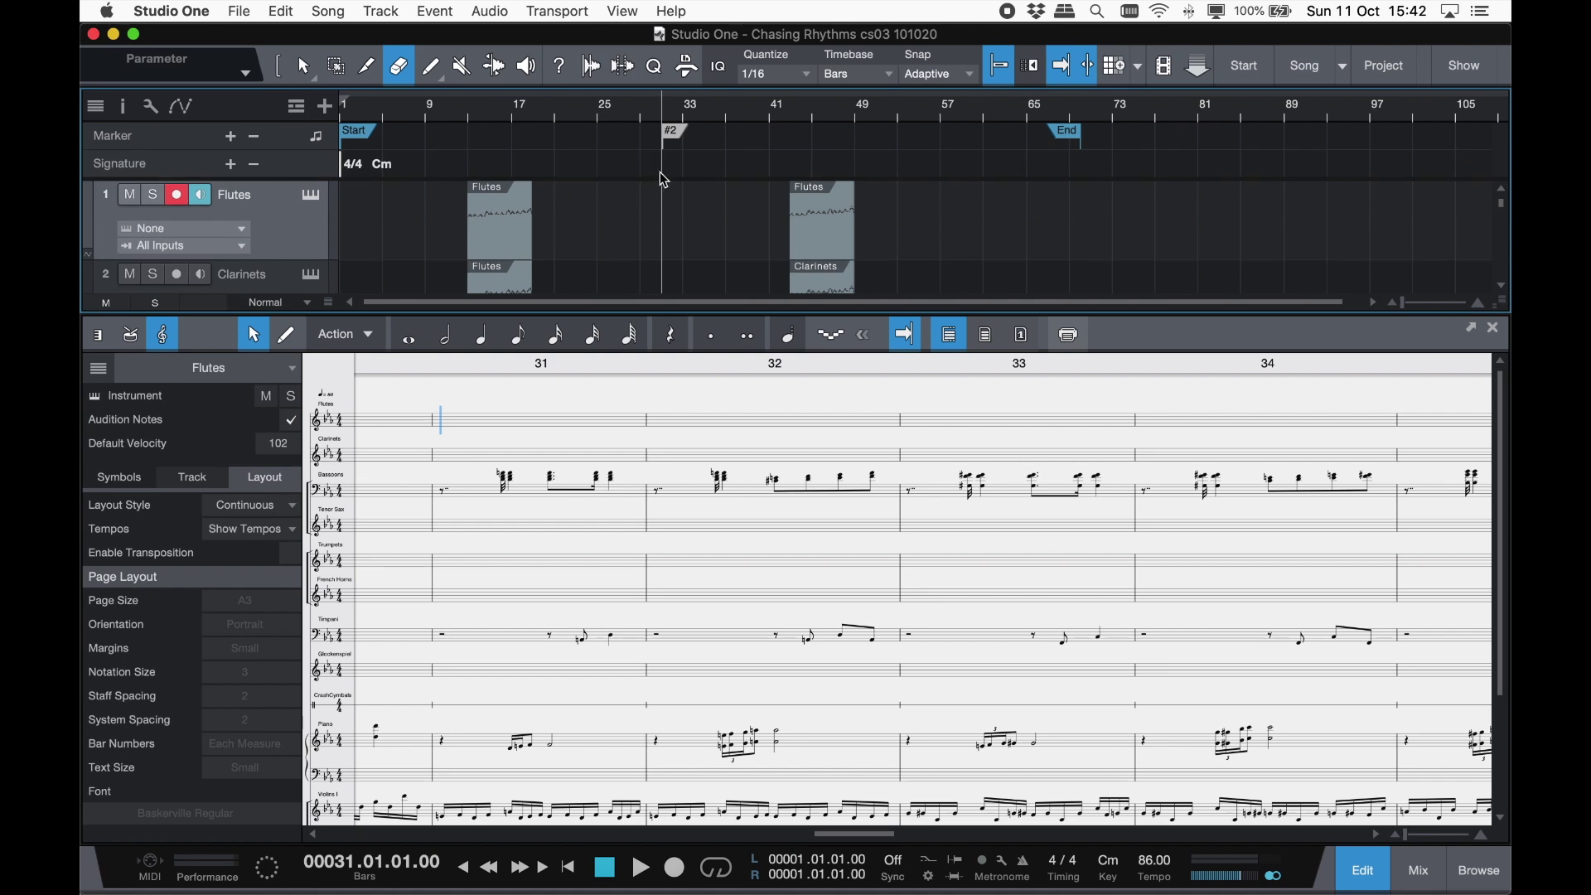
pyautogui.click(234, 165)
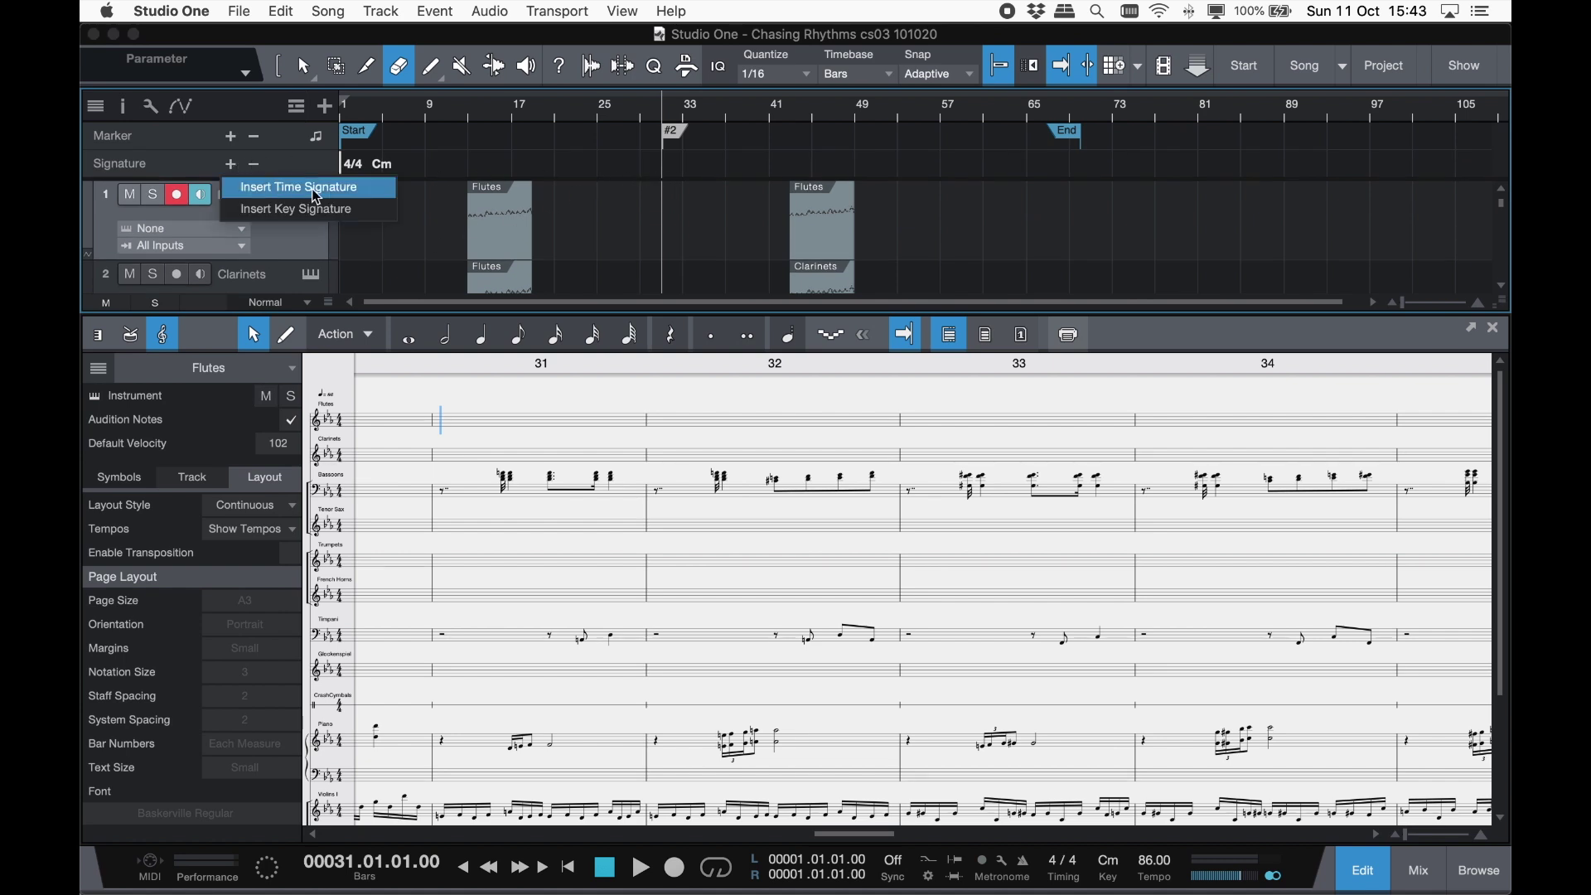
pyautogui.click(655, 175)
pyautogui.rightClick(675, 174)
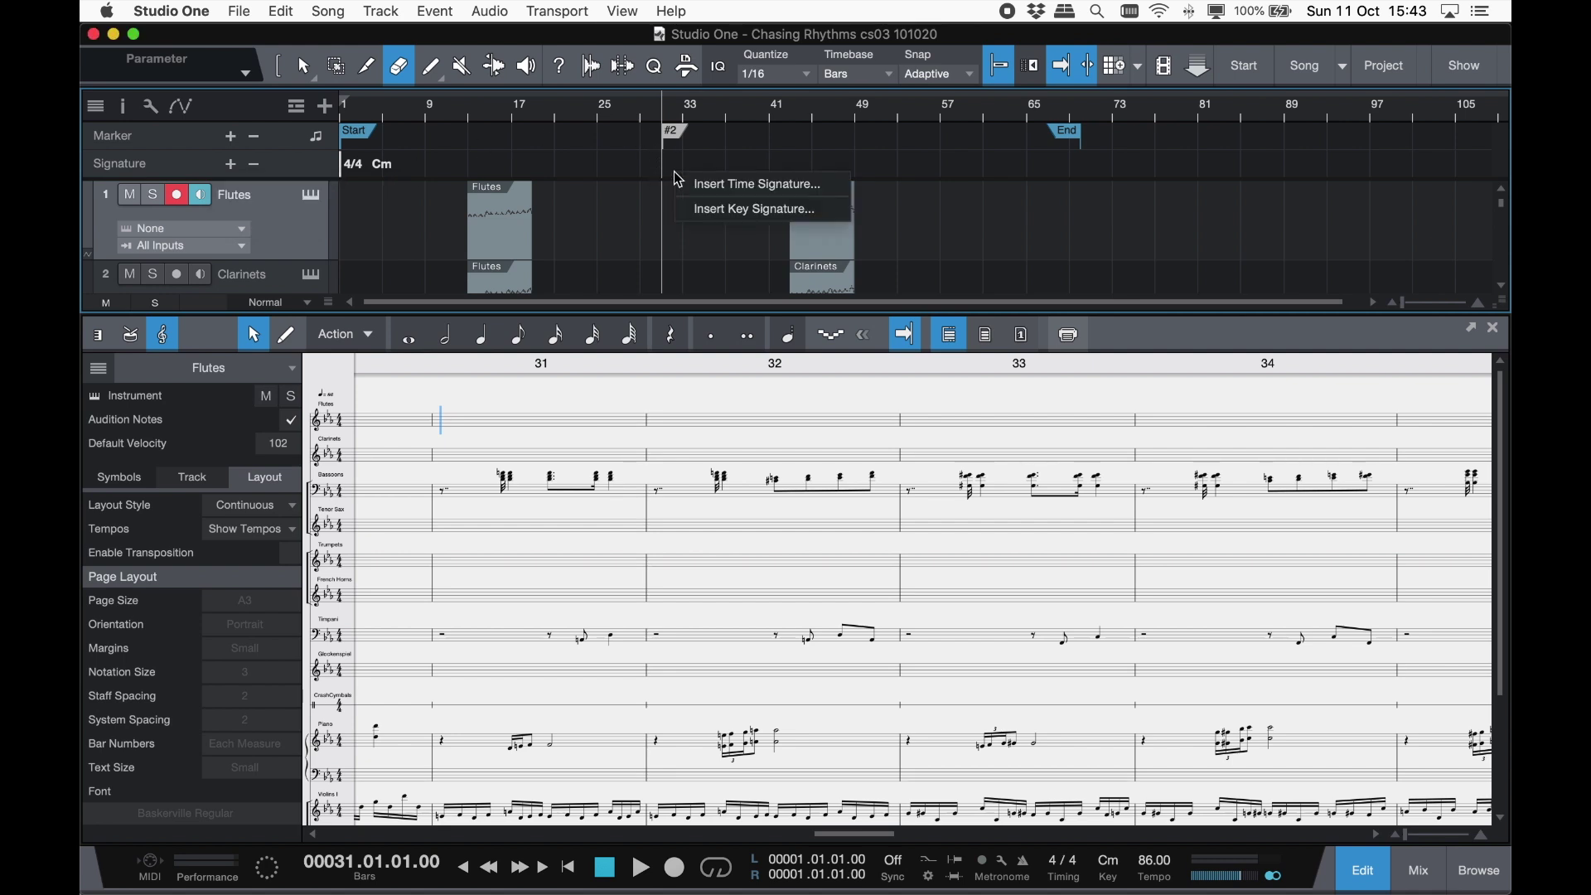
pyautogui.click(668, 175)
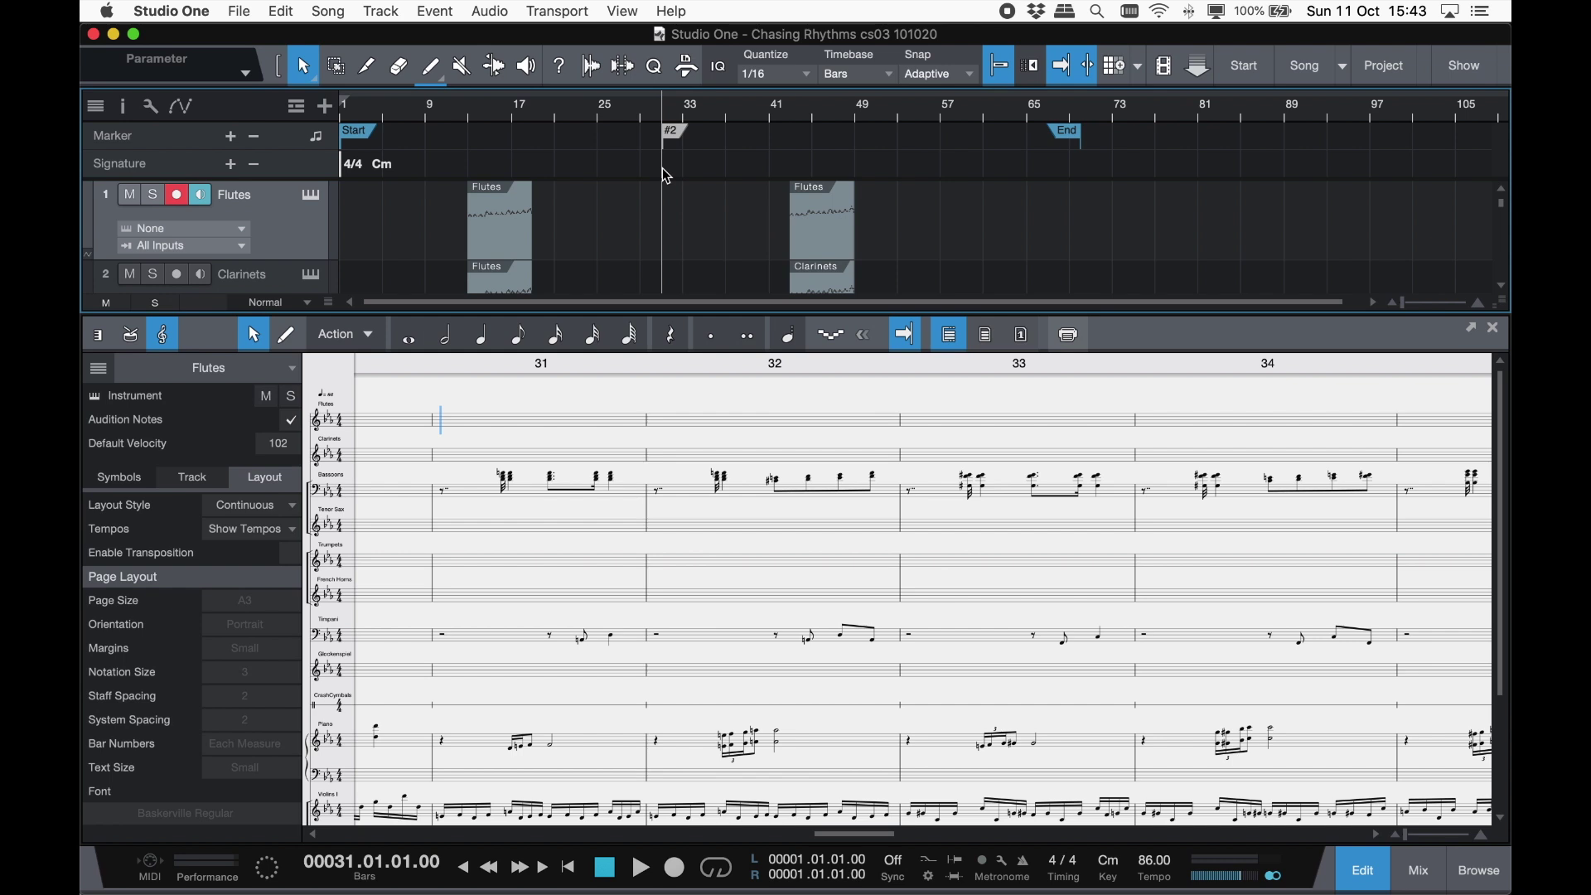
pyautogui.rightClick(668, 176)
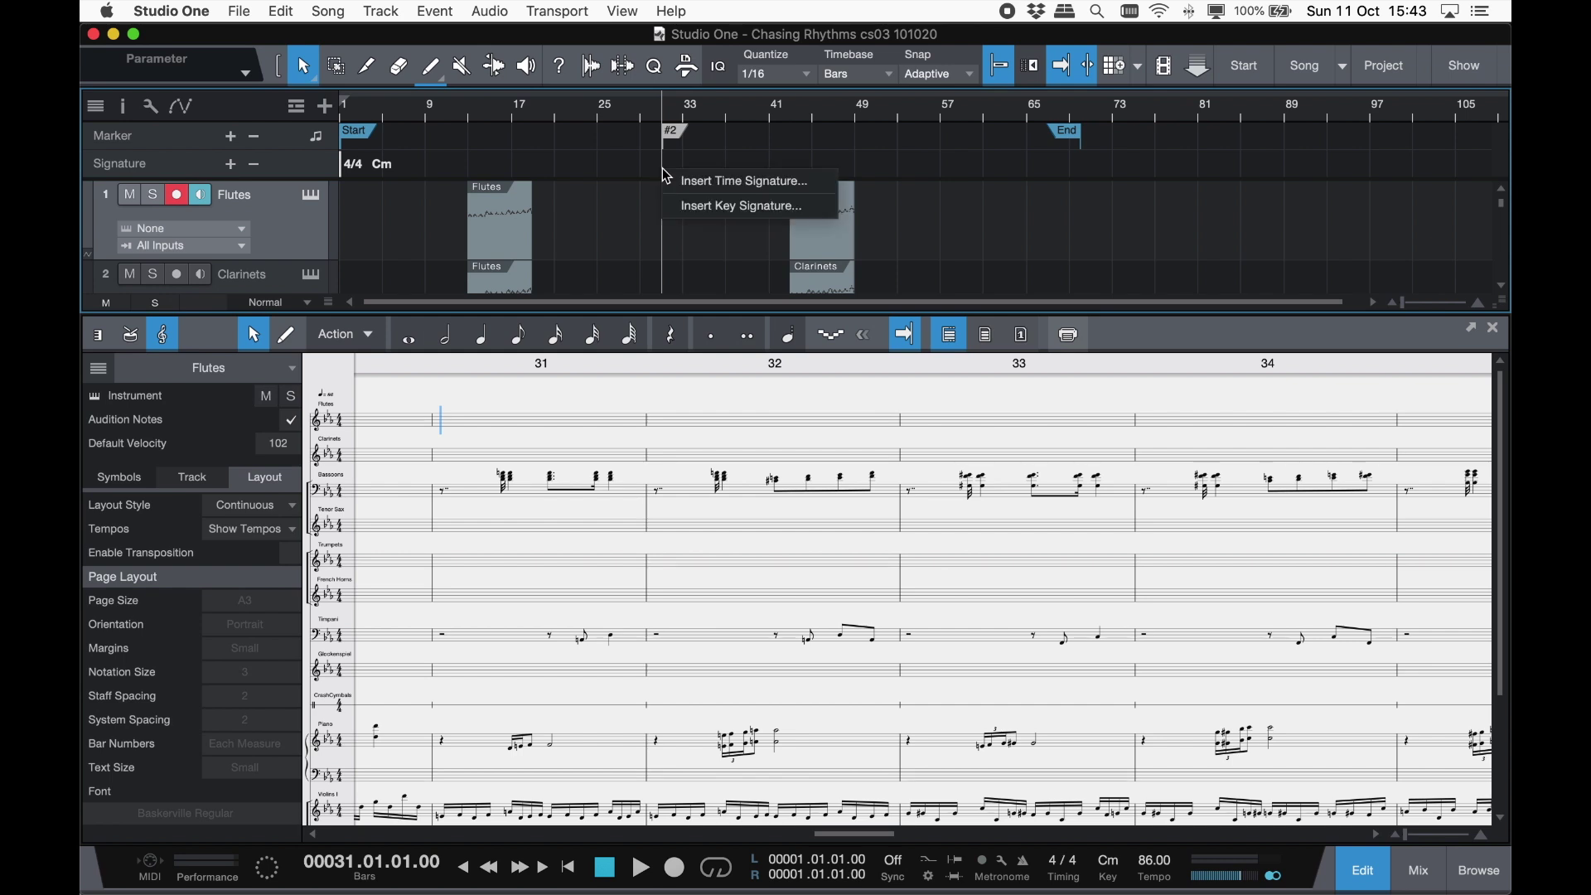
pyautogui.click(690, 206)
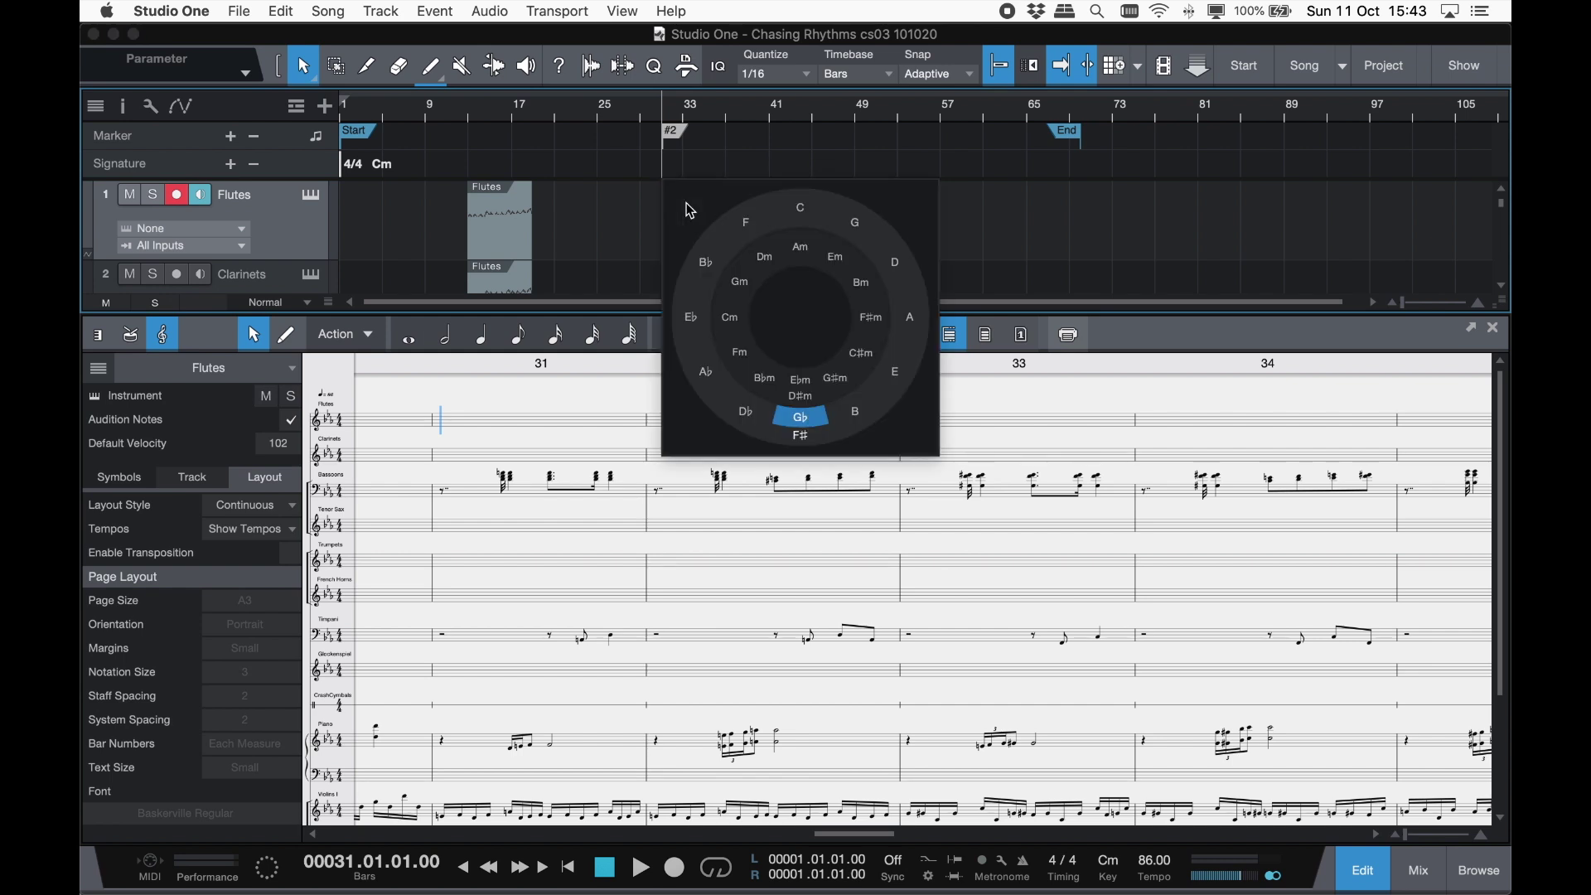
pyautogui.click(762, 259)
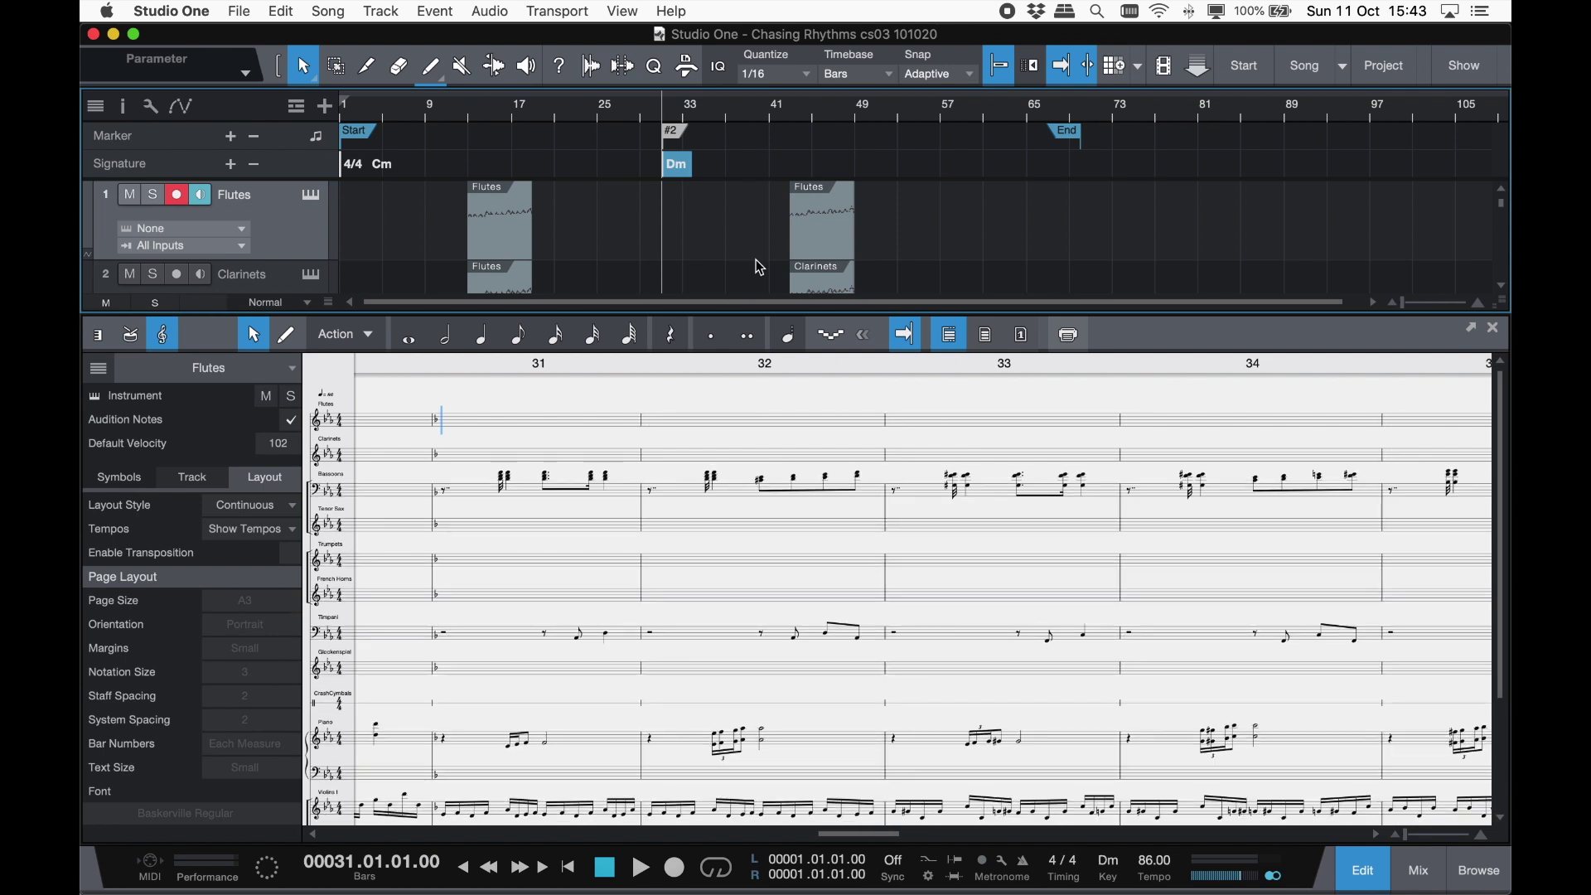